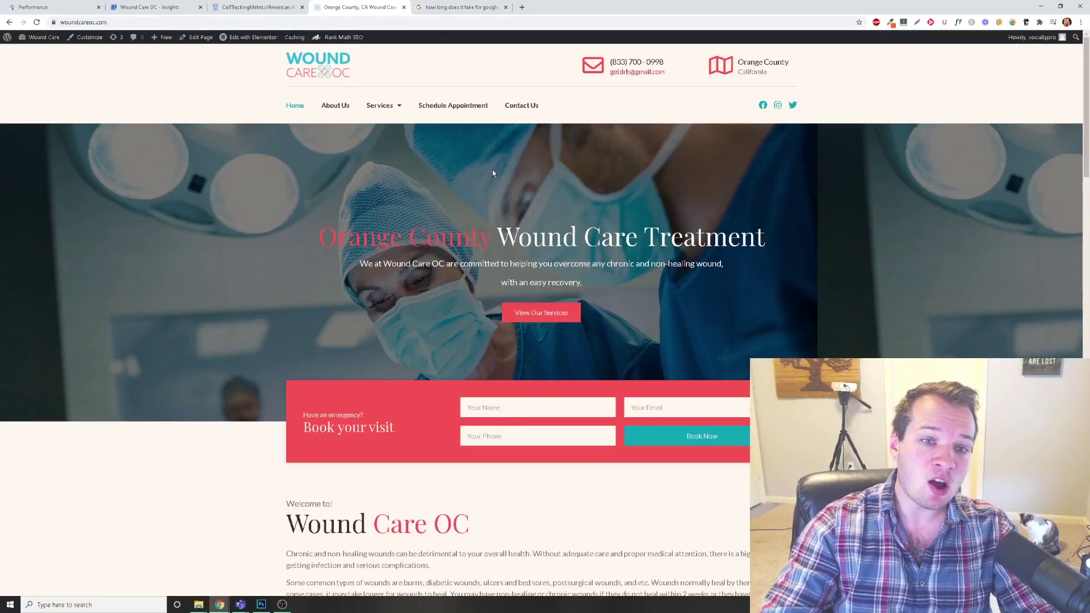
pyautogui.scroll(-2, 493, 172)
pyautogui.scroll(-2, 493, 173)
pyautogui.scroll(-4, 492, 173)
pyautogui.scroll(-3, 492, 172)
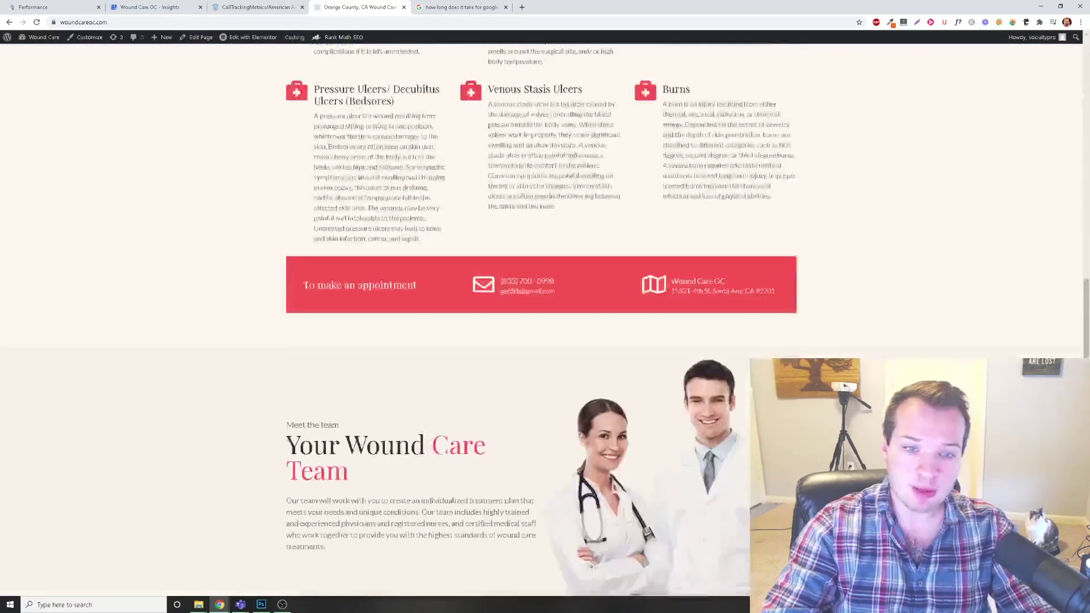
# Review Wound Care OC's Search Console performance report, then its Google My Business Insights.
pyautogui.press('F5')
pyautogui.click(41, 7)
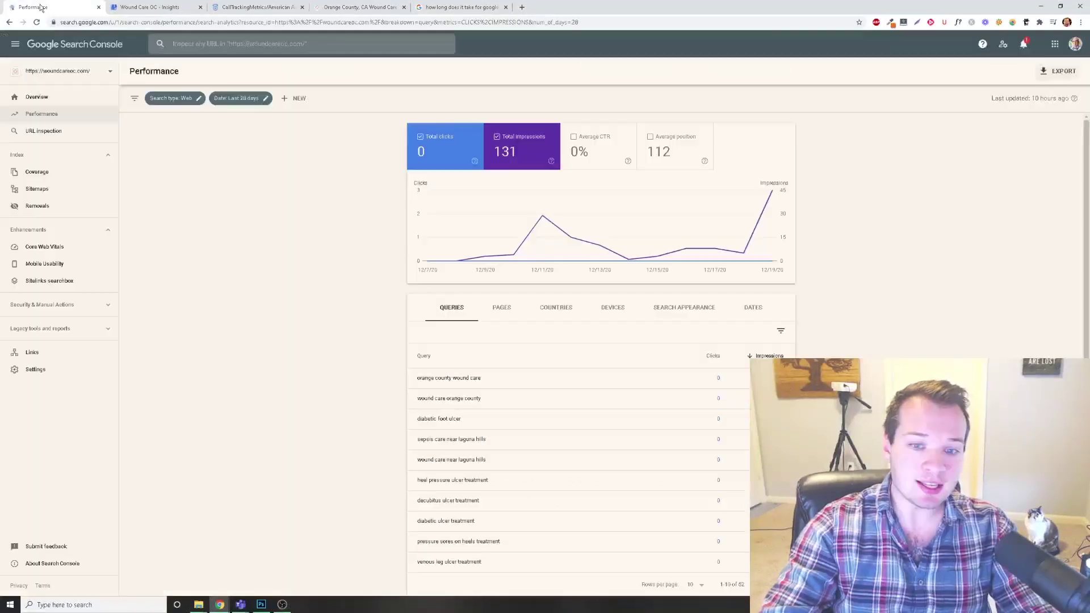
pyautogui.scroll(-1, 499, 374)
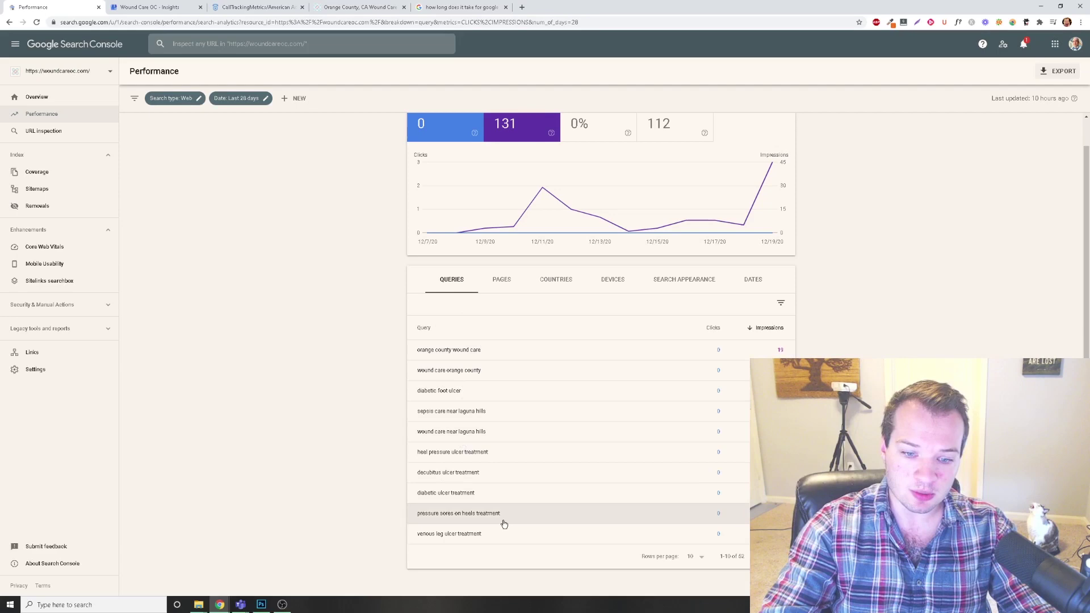
pyautogui.scroll(1, 732, 548)
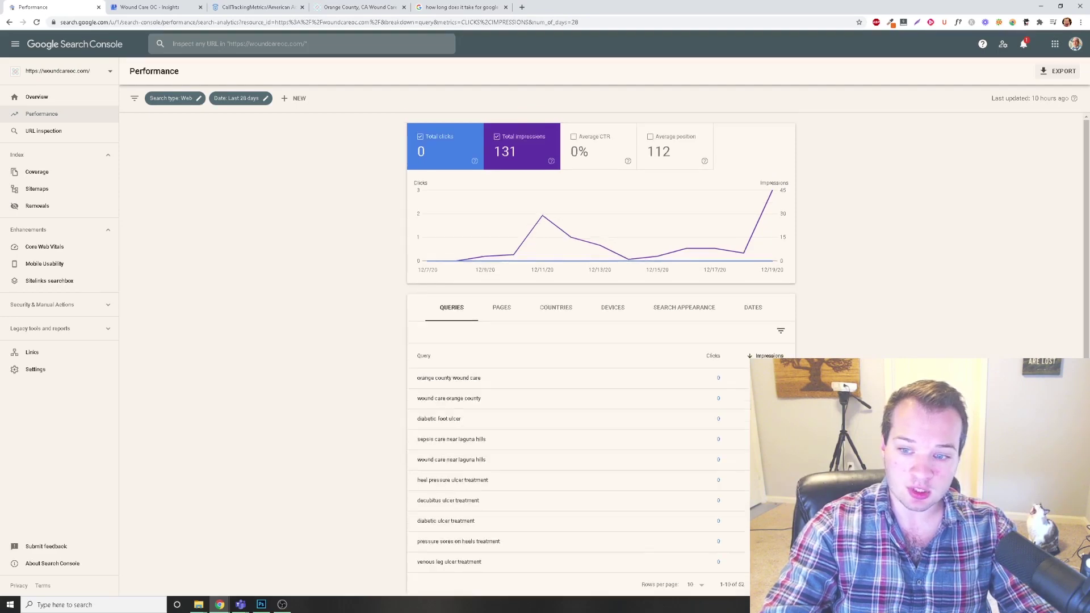
pyautogui.click(141, 6)
pyautogui.scroll(-3, 685, 357)
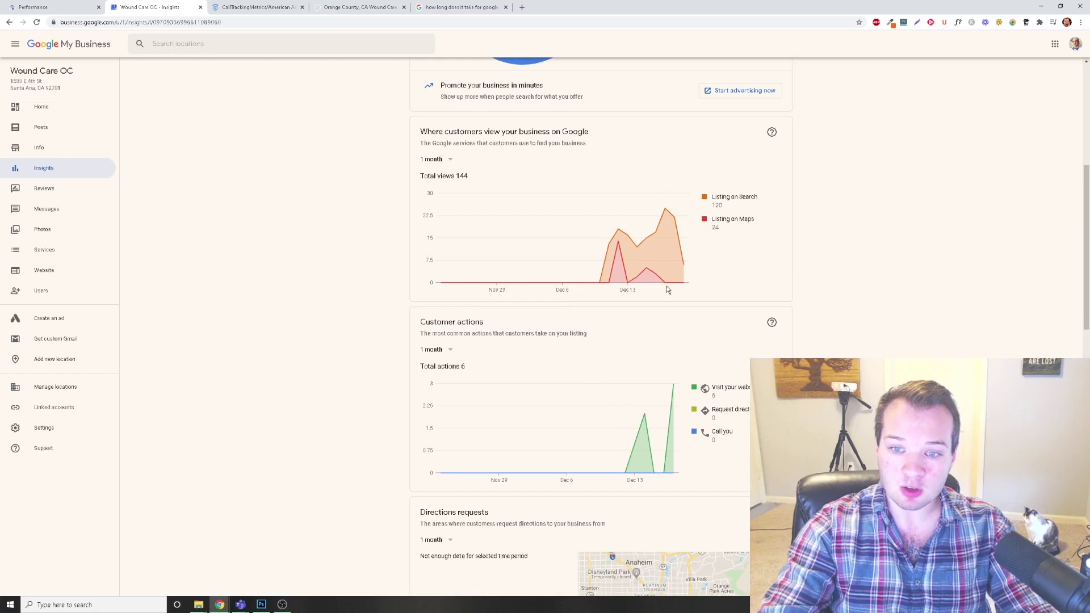
pyautogui.scroll(-5, 690, 249)
pyautogui.scroll(-2, 691, 250)
pyautogui.scroll(2, 691, 250)
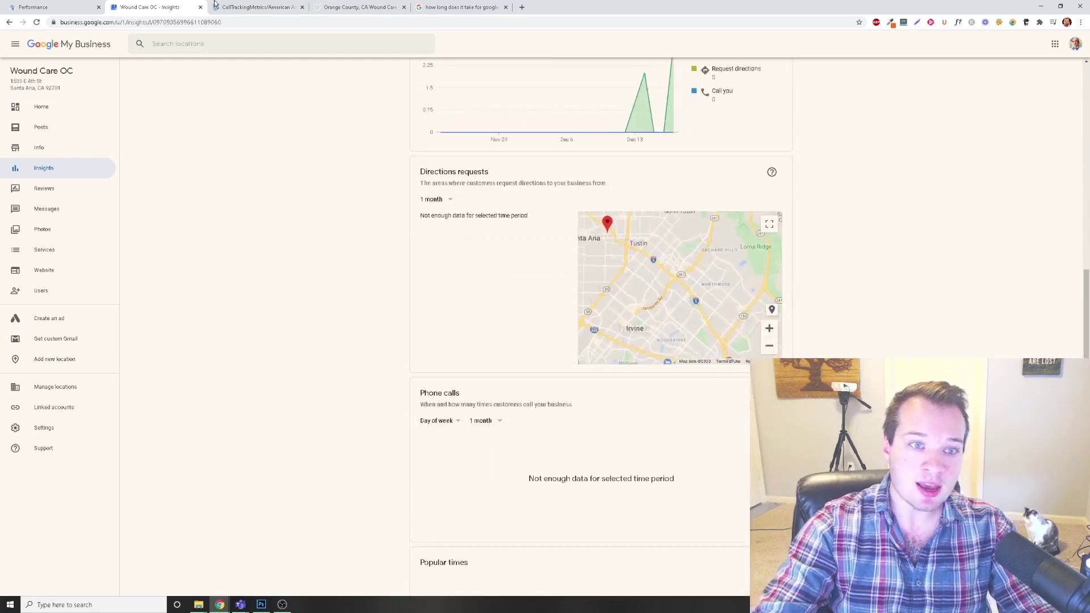
# Check the two listing-sourced calls in CallTrackingMetrics, then return to the Google My Business Insights.
pyautogui.hotkey('ctrl', 'Tab')
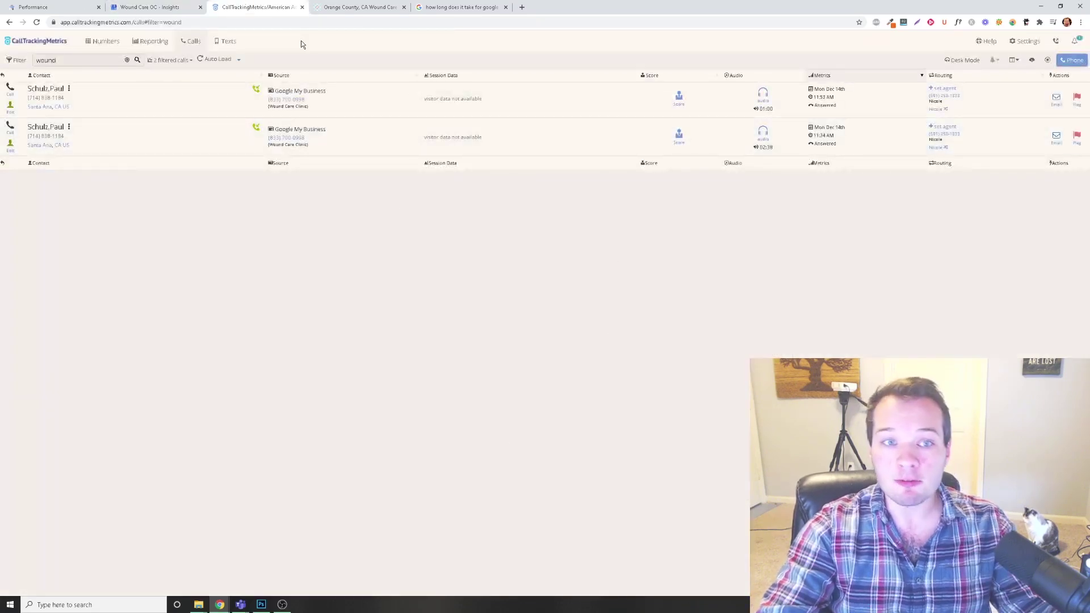
pyautogui.click(123, 8)
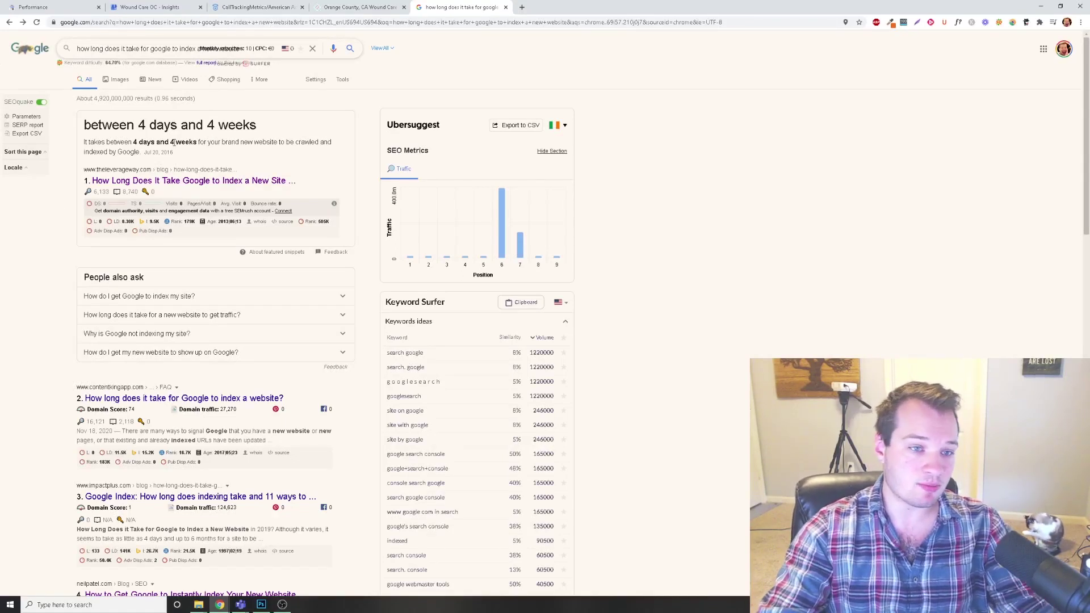
pyautogui.moveTo(139, 124); pyautogui.dragTo(281, 124)
pyautogui.click(278, 125)
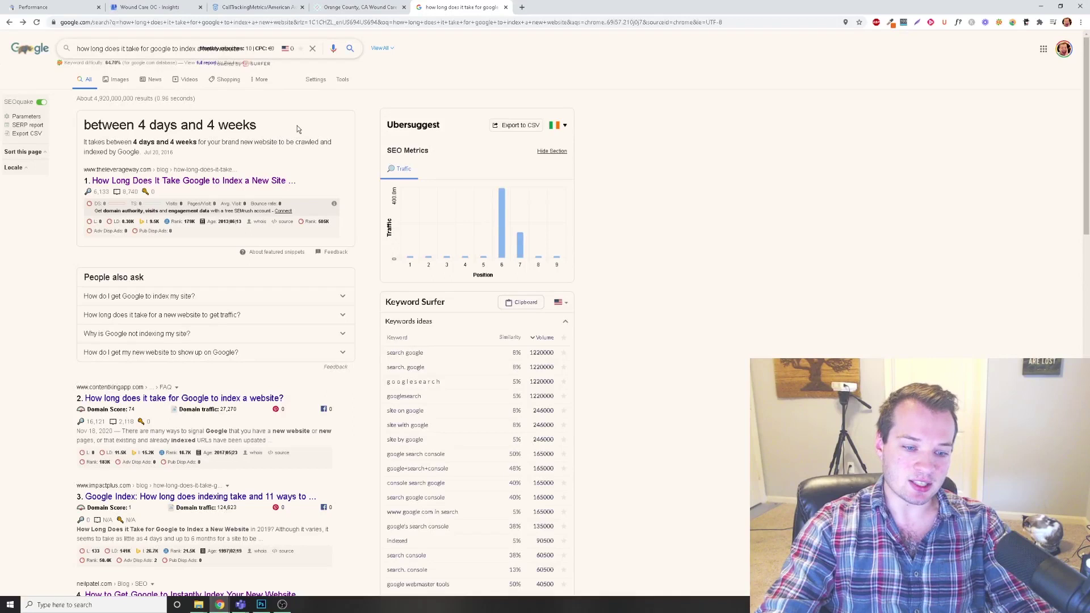
# Search Google for 'site:yourwebsite.com' to list the domain's roughly 226 indexed pages.
pyautogui.click(150, 49)
pyautogui.hotkey('ctrl', 'a')
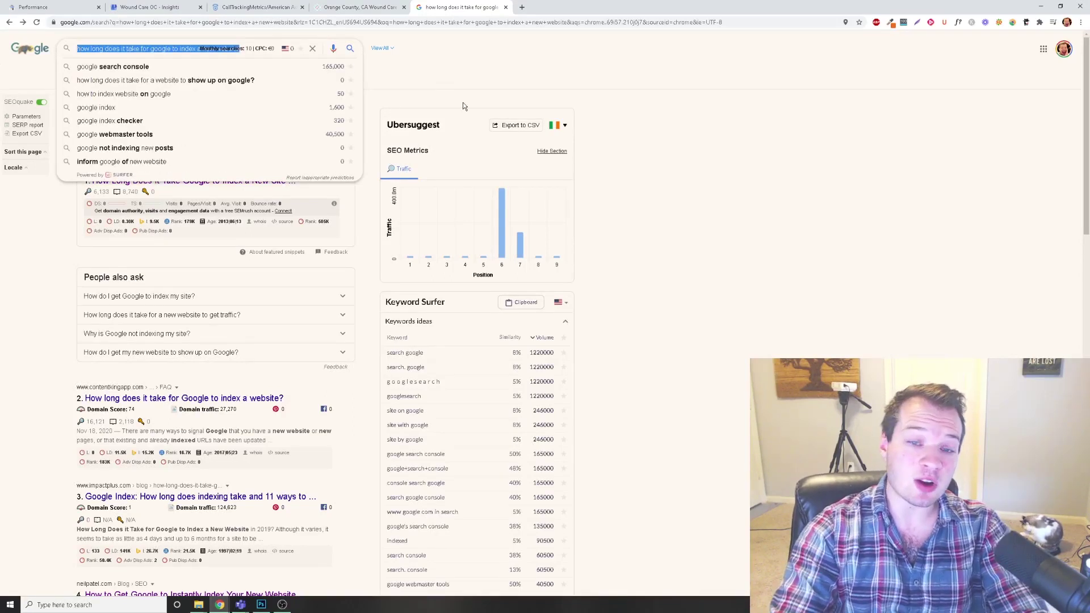
pyautogui.write('si')
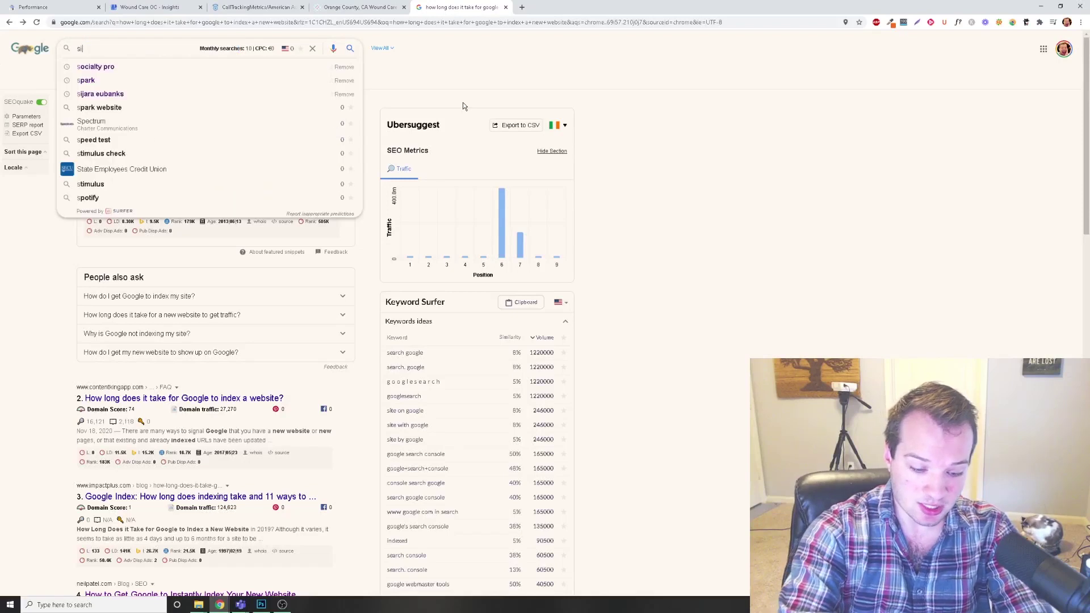
pyautogui.write('te:')
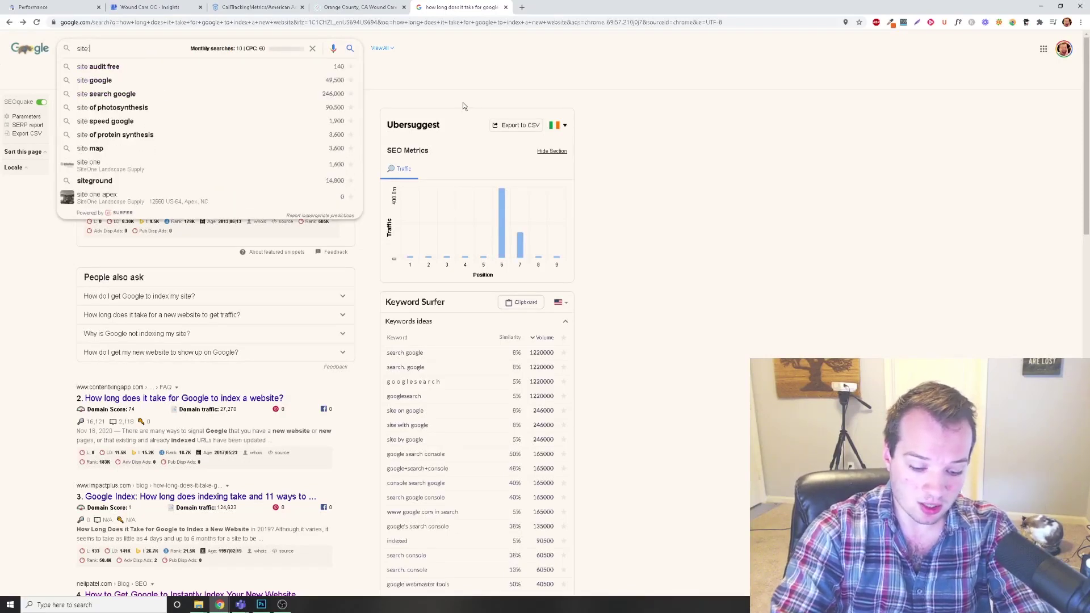
pyautogui.write('yourwe')
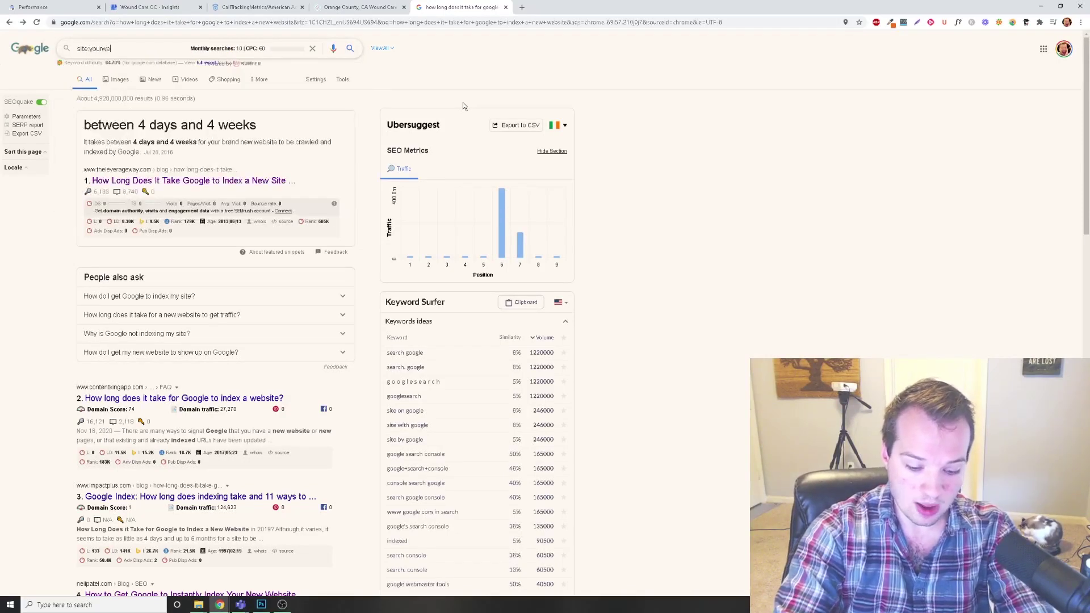
pyautogui.write('bsite.com')
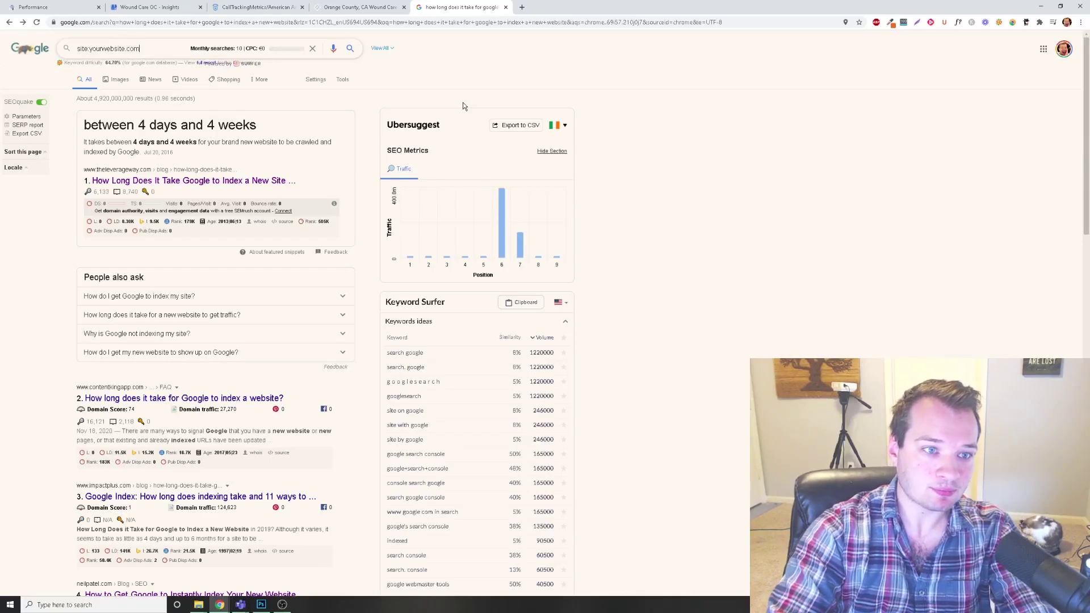
pyautogui.press('Return')
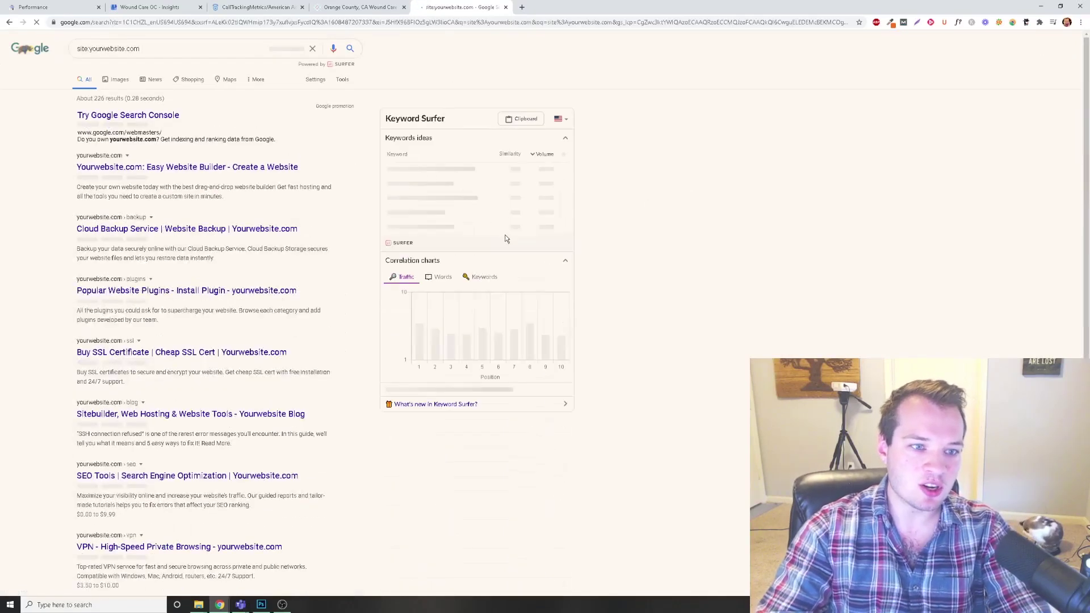
pyautogui.scroll(-3, 306, 342)
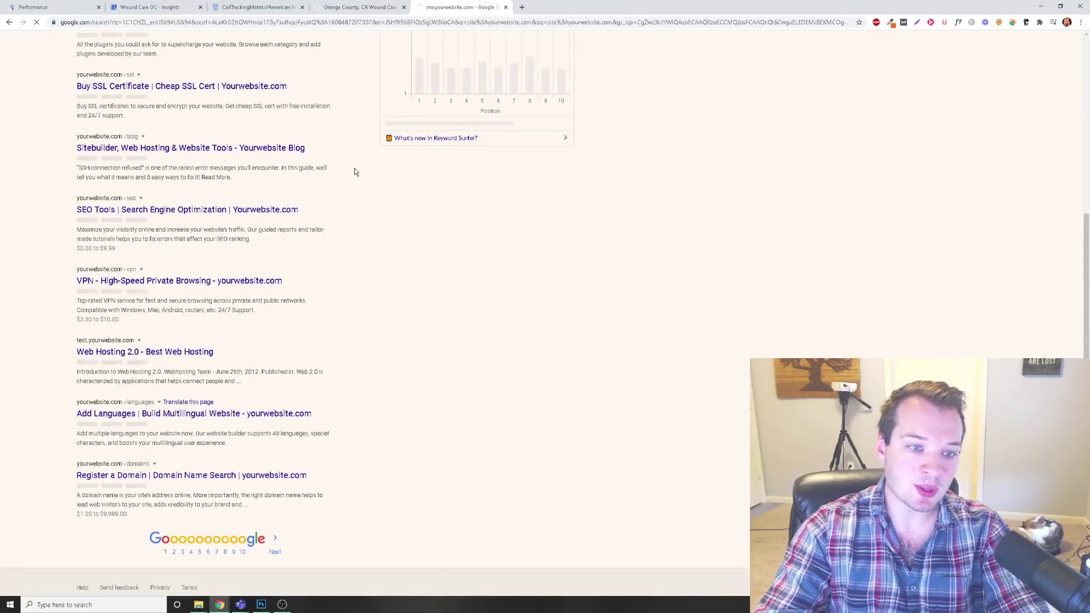
pyautogui.scroll(3, 355, 171)
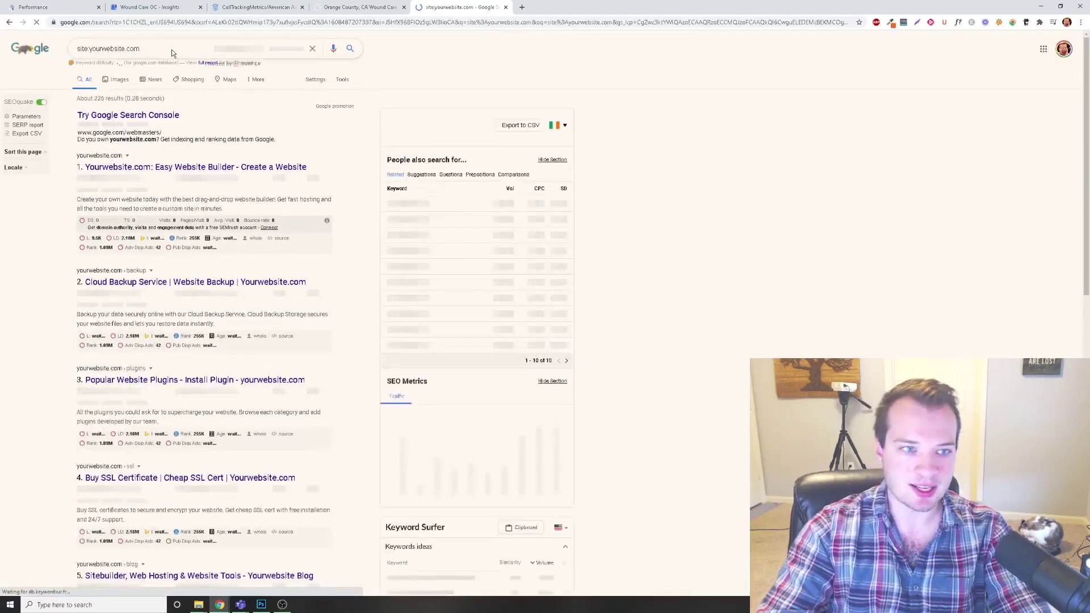
pyautogui.moveTo(139, 48); pyautogui.dragTo(92, 49)
pyautogui.hotkey('ctrl', 'w')
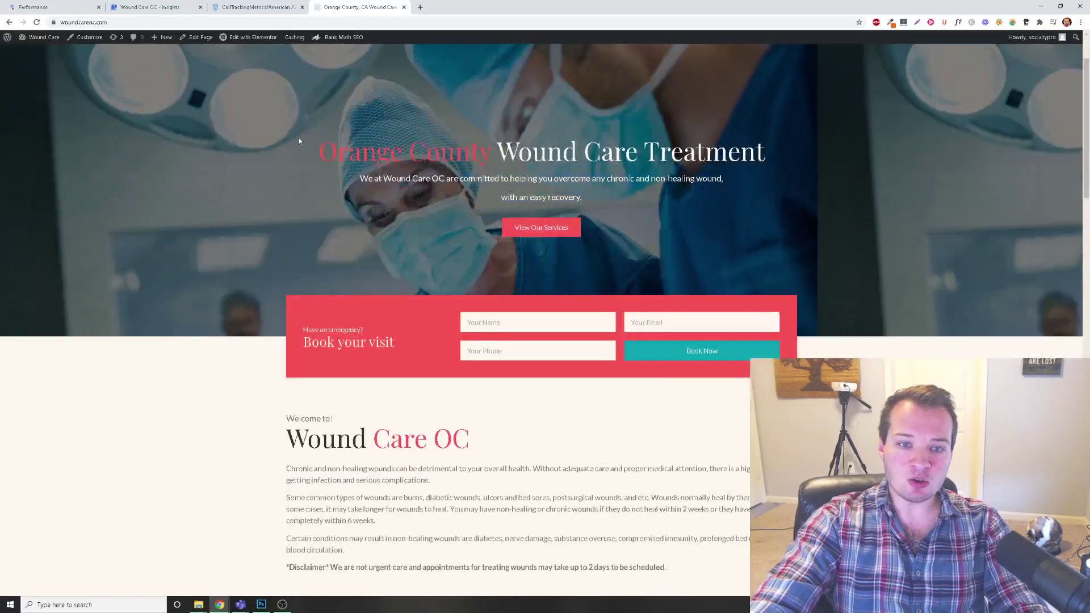
pyautogui.tripleClick(857, 156)
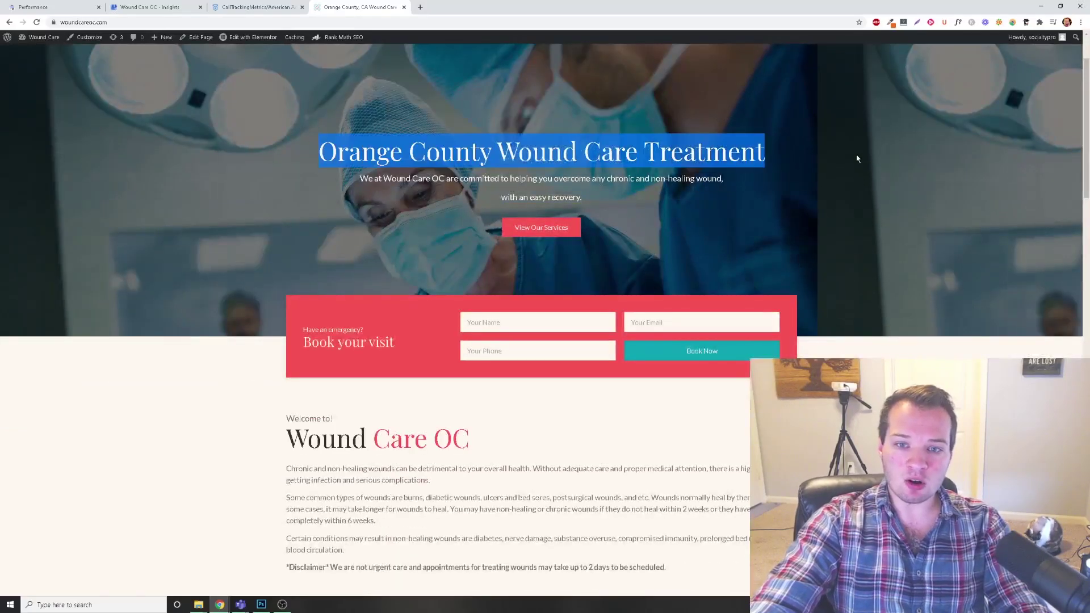
pyautogui.click(857, 156)
pyautogui.scroll(-2, 844, 171)
pyautogui.scroll(-2, 845, 171)
pyautogui.scroll(-2, 846, 176)
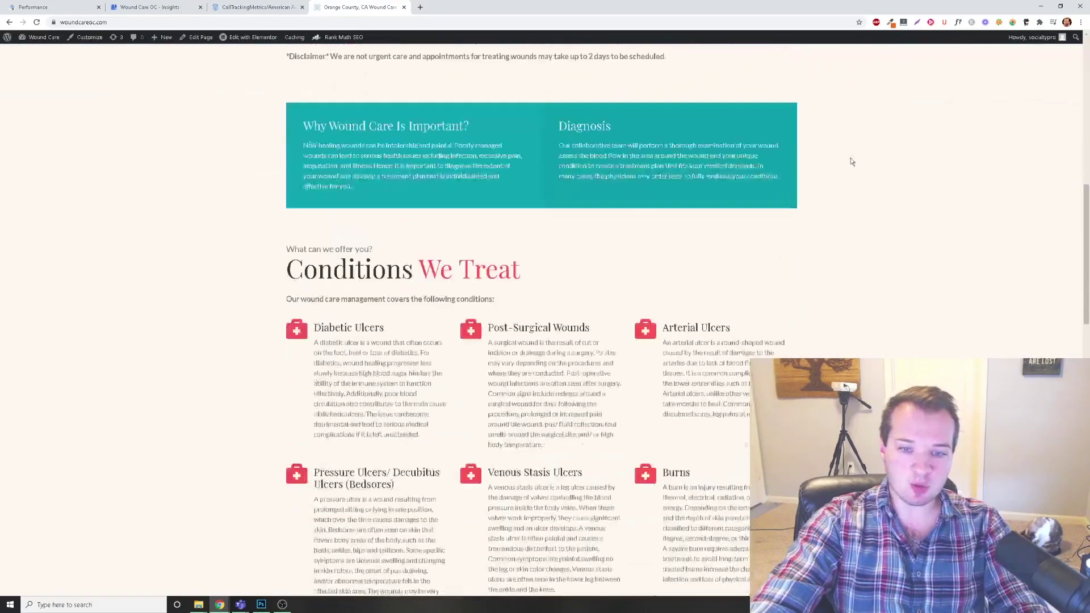
pyautogui.scroll(-4, 849, 161)
pyautogui.scroll(-3, 883, 287)
pyautogui.scroll(-4, 899, 328)
pyautogui.scroll(-2, 905, 323)
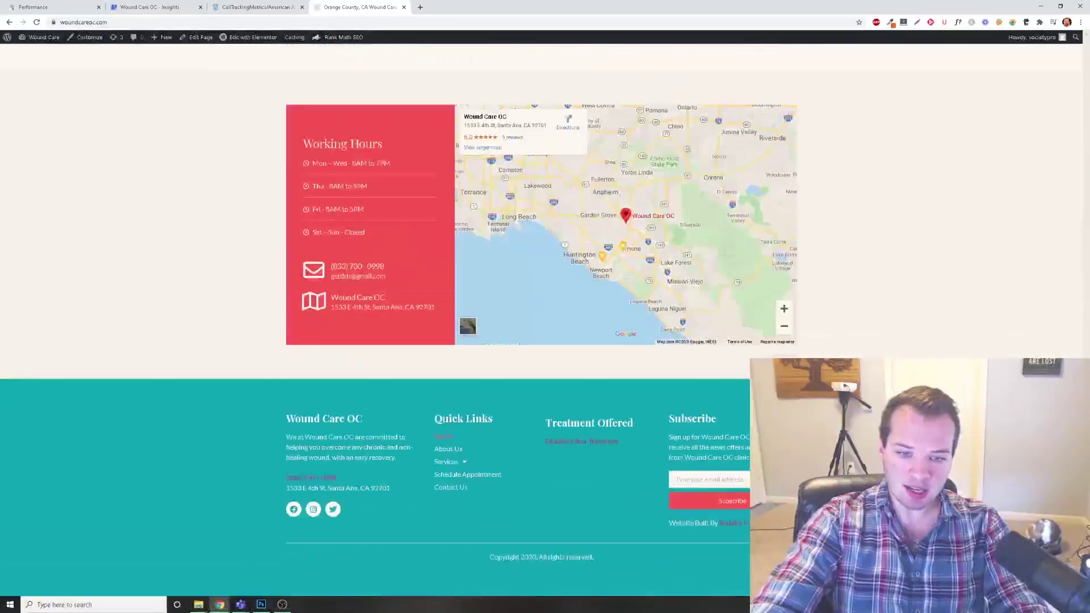
pyautogui.scroll(1, 906, 323)
pyautogui.scroll(5, 905, 323)
pyautogui.press('Home')
pyautogui.press('End')
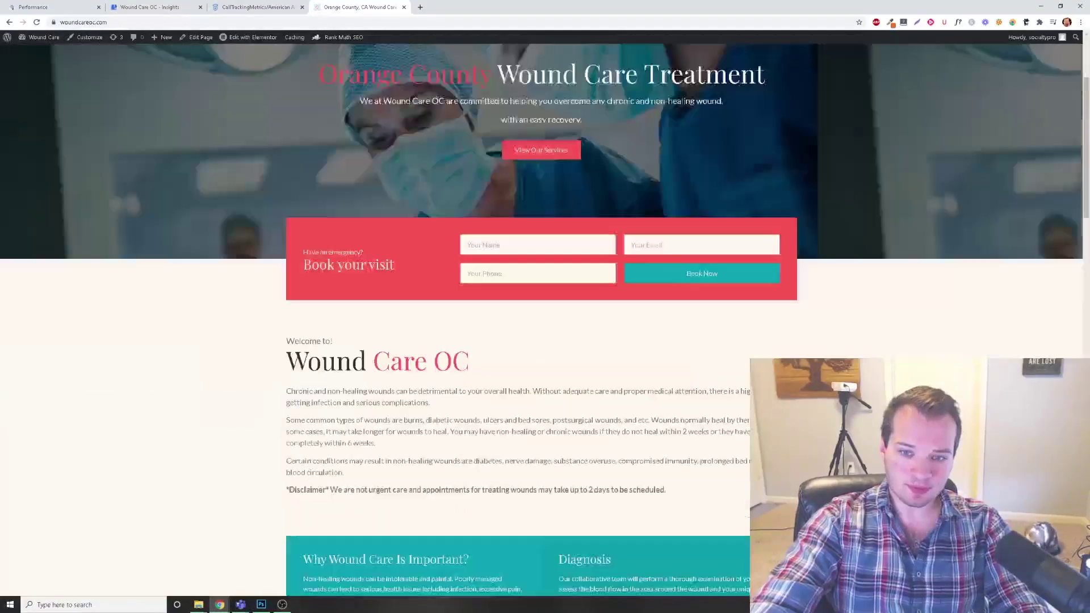
pyautogui.scroll(2, 532, 234)
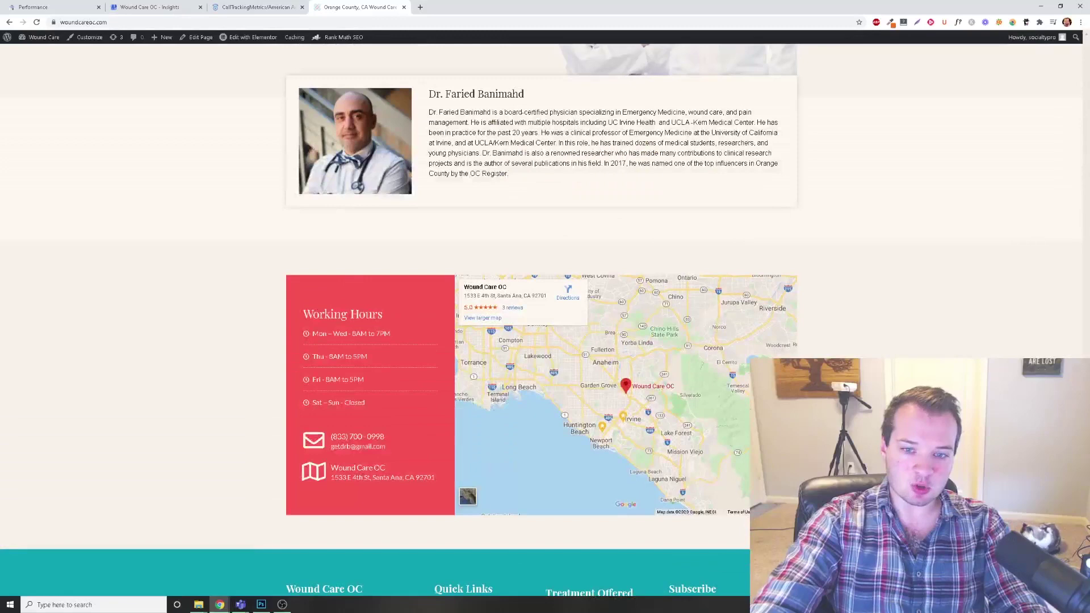
pyautogui.press('Home')
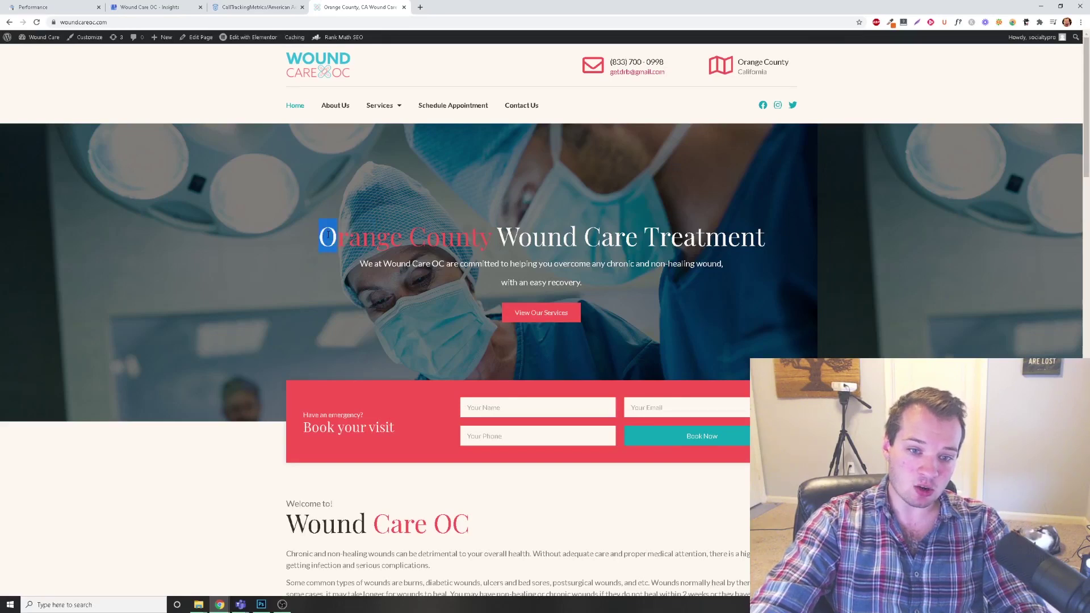
# Search Google for 'Orange County Wound Care Treatment' and find Wound Care OC ranked eighth.
pyautogui.moveTo(328, 236); pyautogui.dragTo(803, 236)
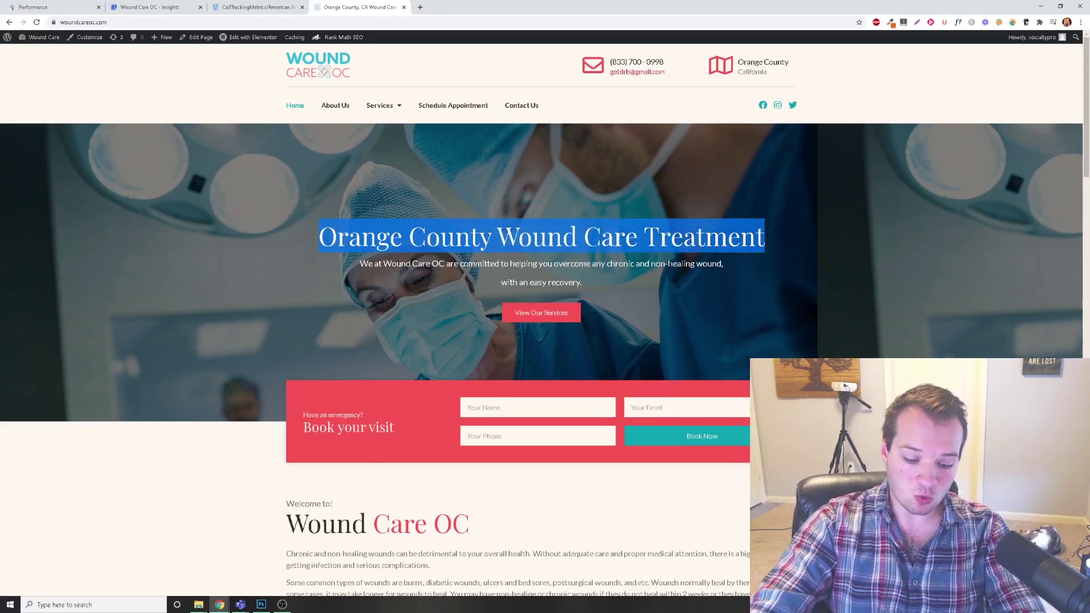
pyautogui.hotkey('ctrl', 'c')
pyautogui.hotkey('ctrl', 't')
pyautogui.hotkey('ctrl', 'v')
pyautogui.press('Return')
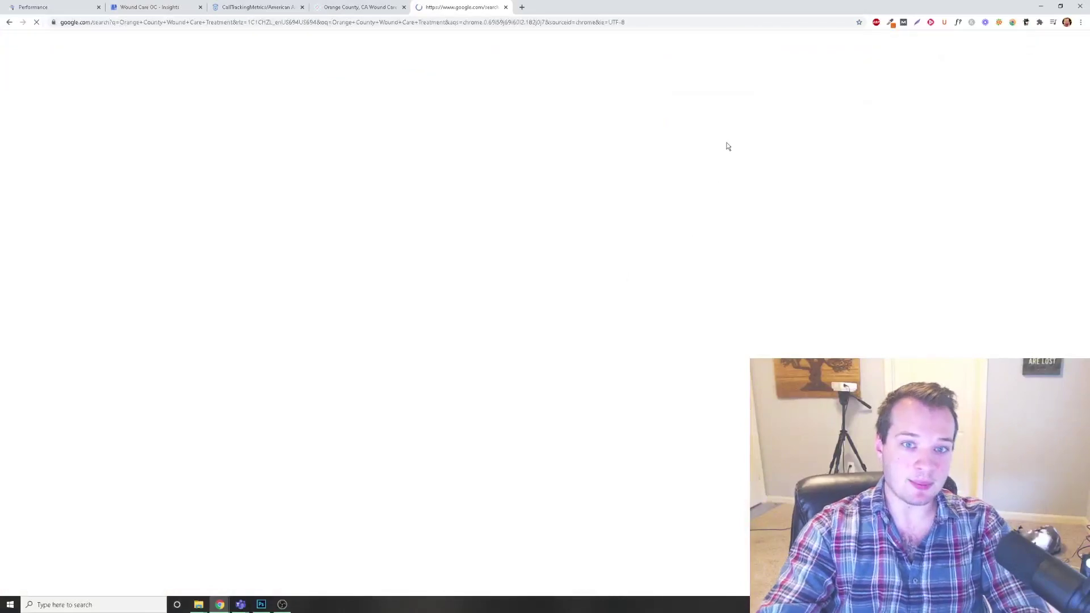
pyautogui.scroll(-1, 435, 256)
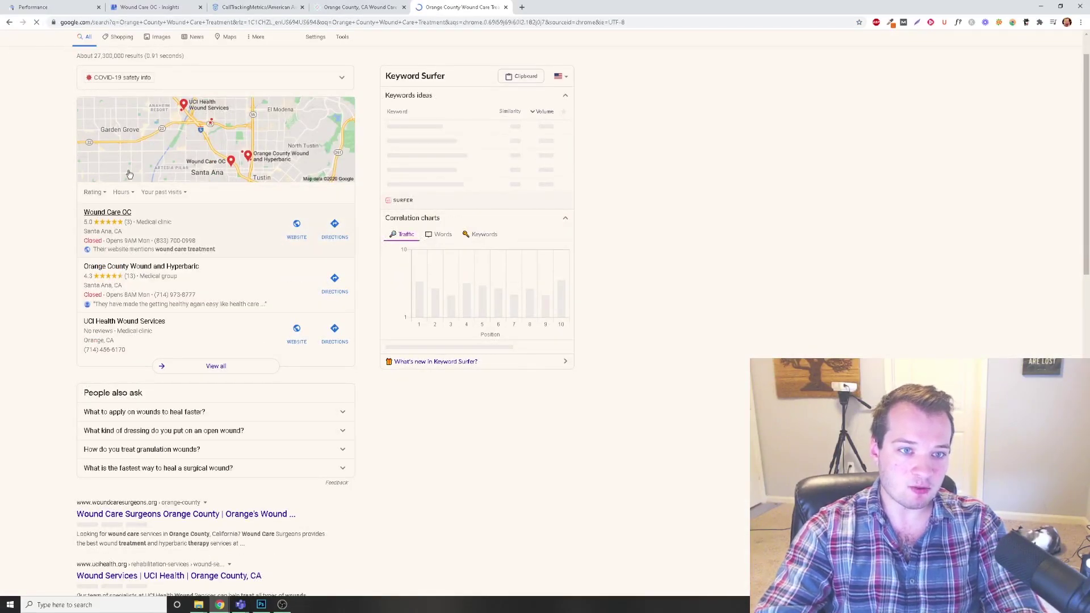
pyautogui.scroll(1, 168, 138)
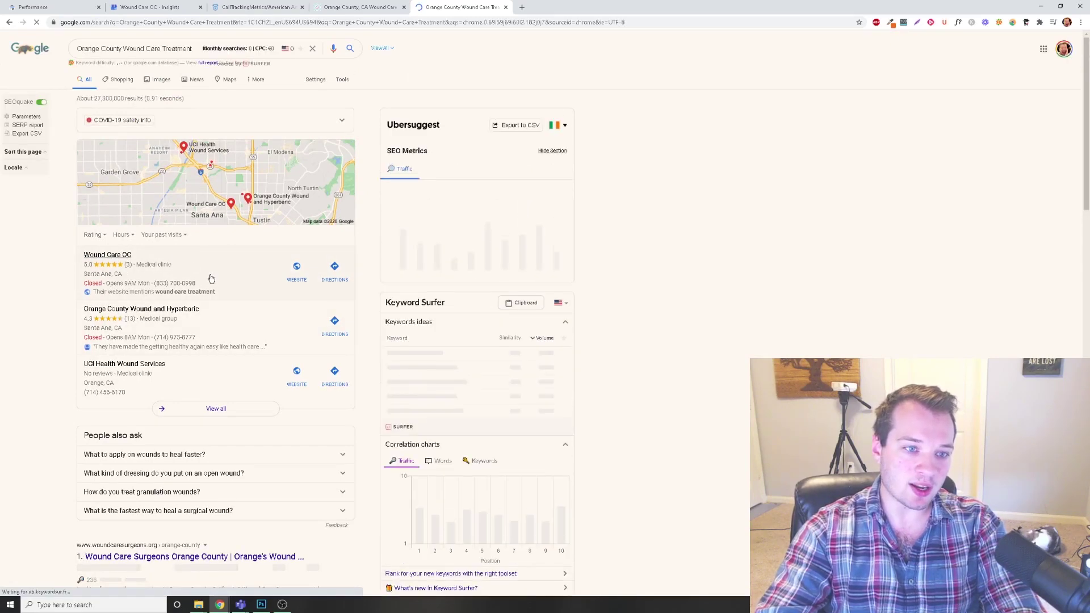
pyautogui.scroll(-1, 139, 259)
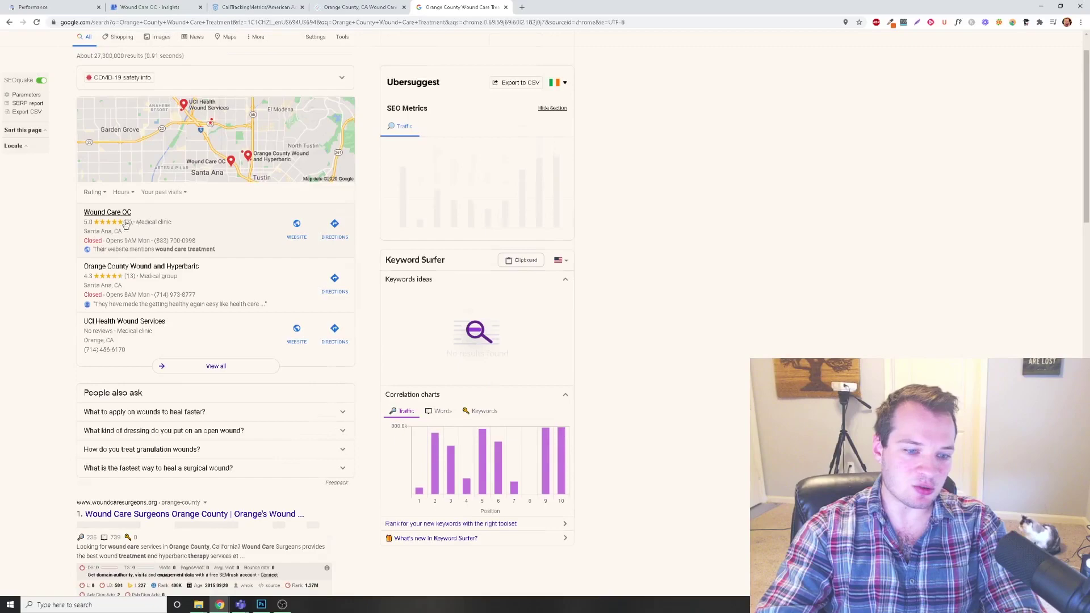
pyautogui.scroll(-2, 86, 239)
pyautogui.scroll(-2, 31, 333)
pyautogui.scroll(-2, 33, 345)
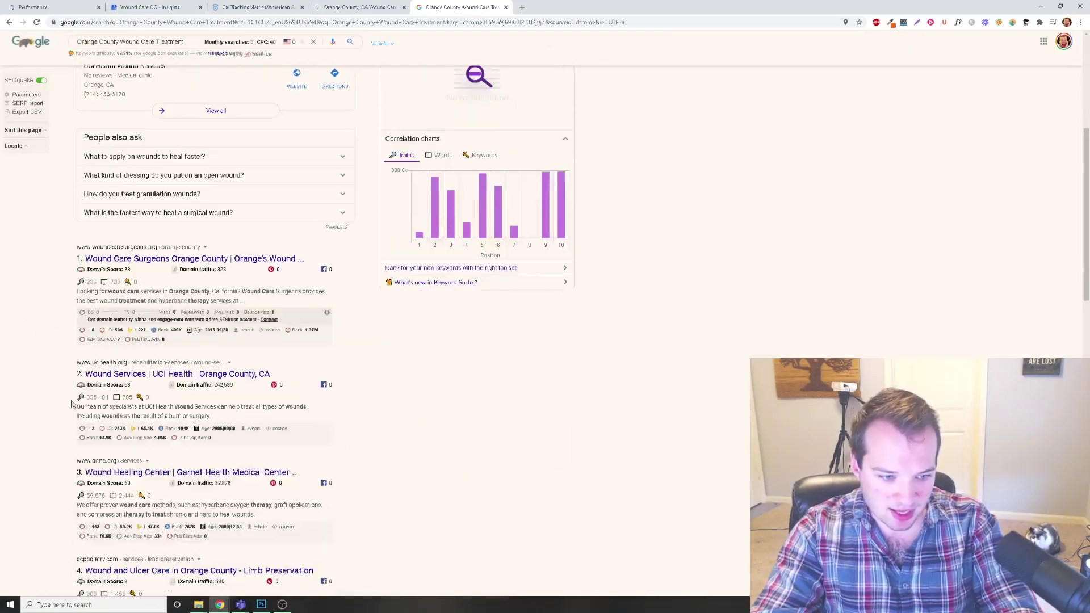
pyautogui.scroll(-2, 43, 366)
pyautogui.scroll(-2, 60, 401)
pyautogui.scroll(-3, 82, 433)
pyautogui.scroll(-2, 82, 434)
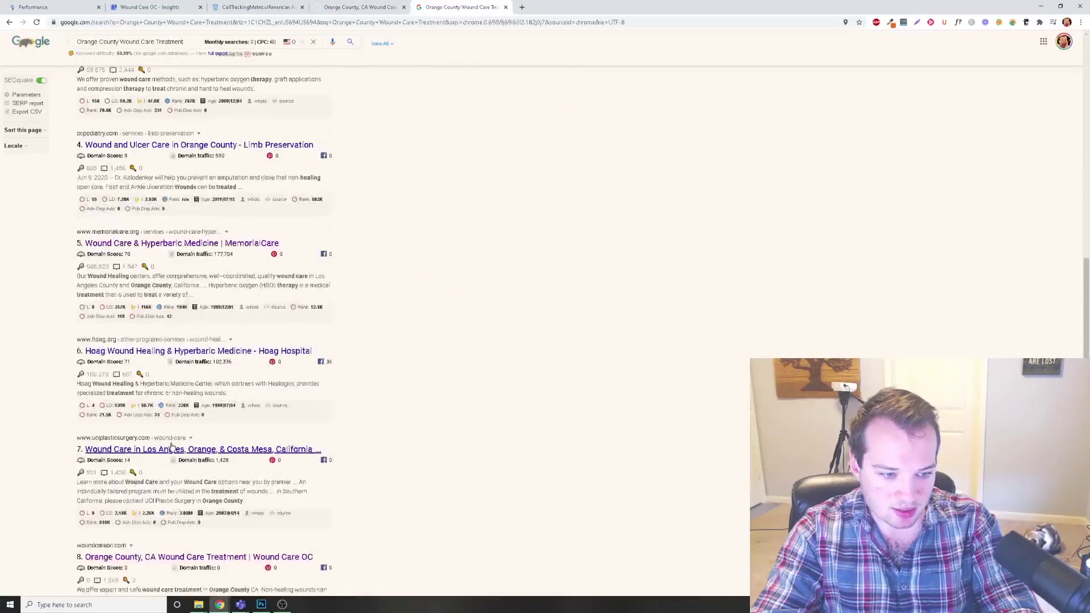
pyautogui.scroll(-1, 79, 483)
pyautogui.moveTo(85, 468); pyautogui.dragTo(314, 471)
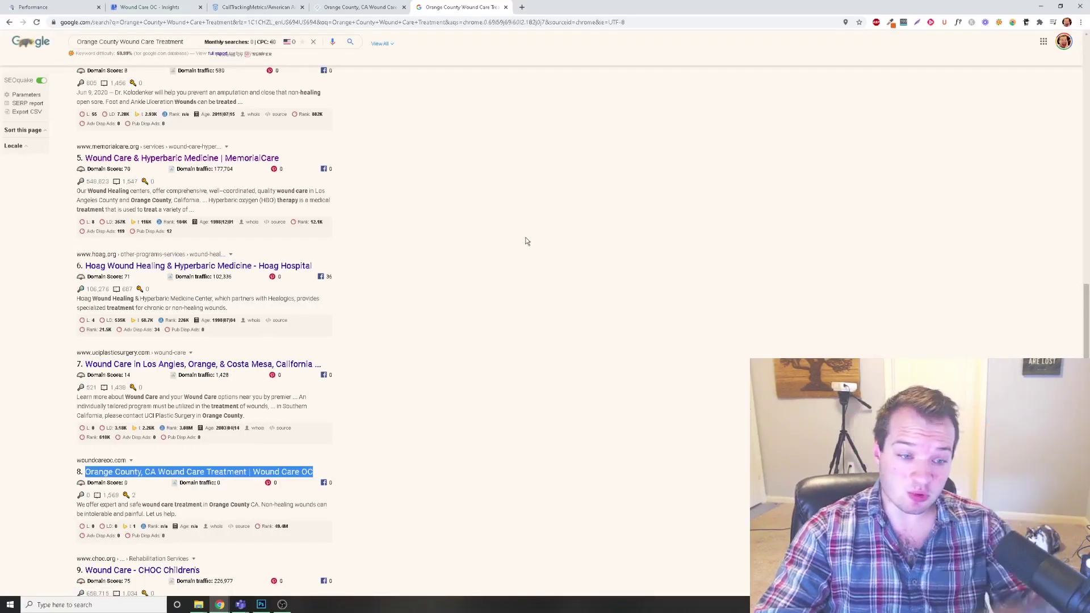
pyautogui.middleClick(463, 7)
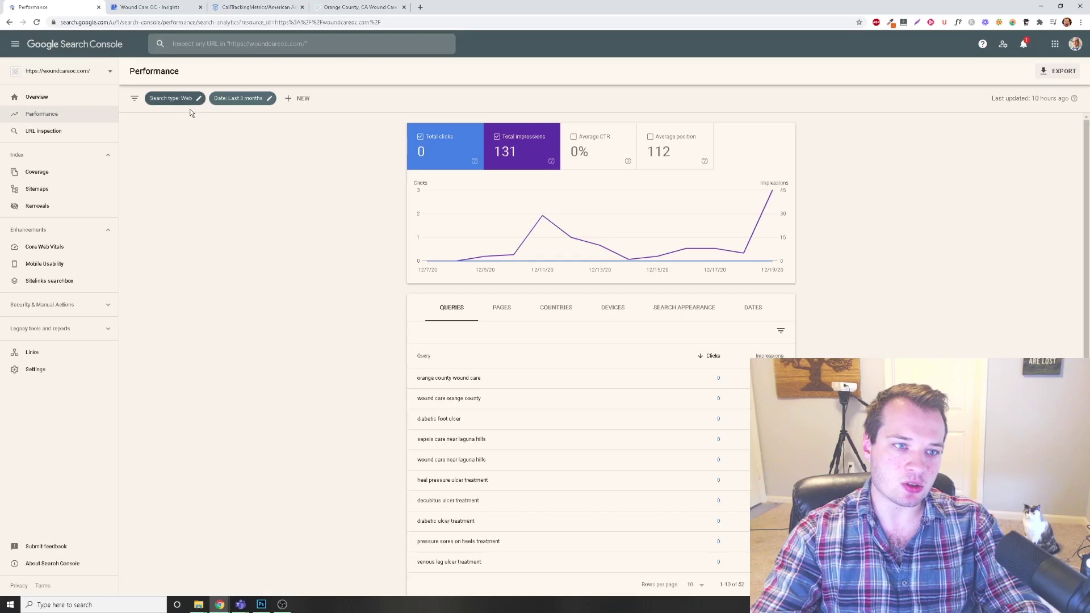
pyautogui.click(88, 76)
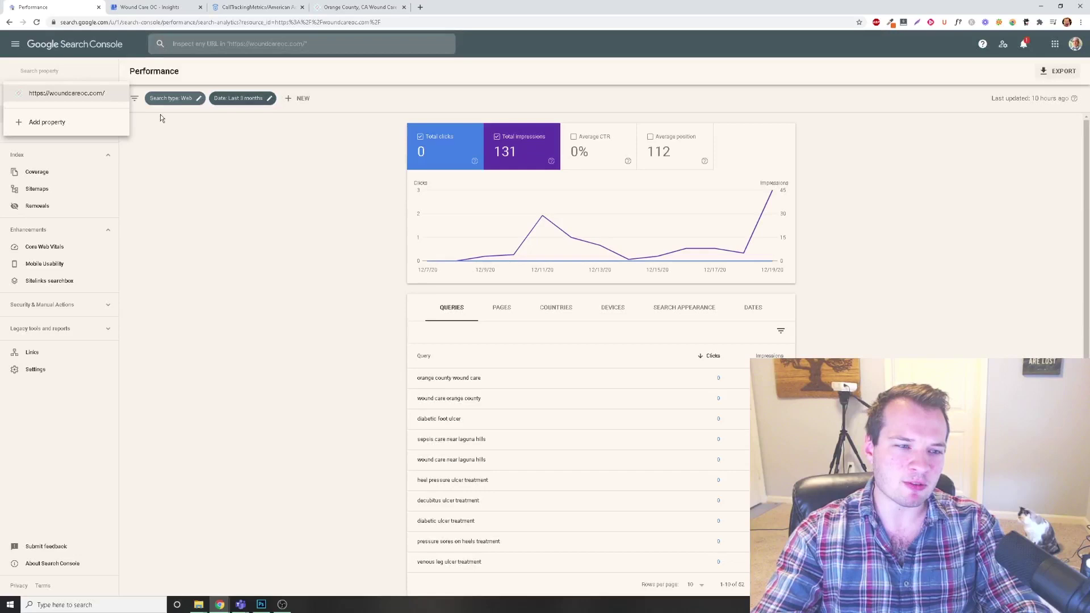
pyautogui.click(260, 197)
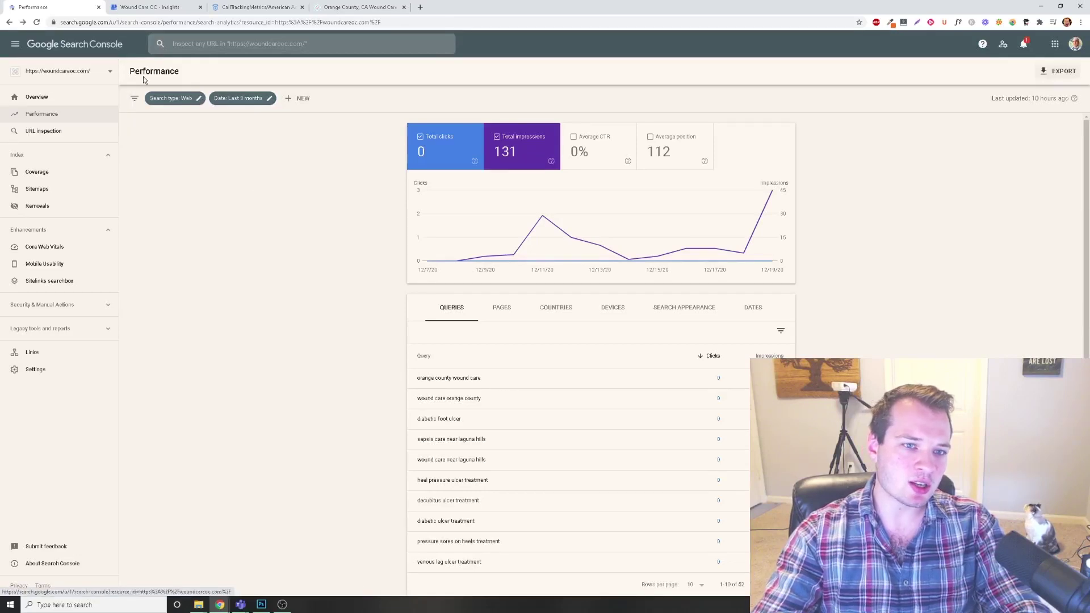
pyautogui.click(280, 44)
pyautogui.press('Return')
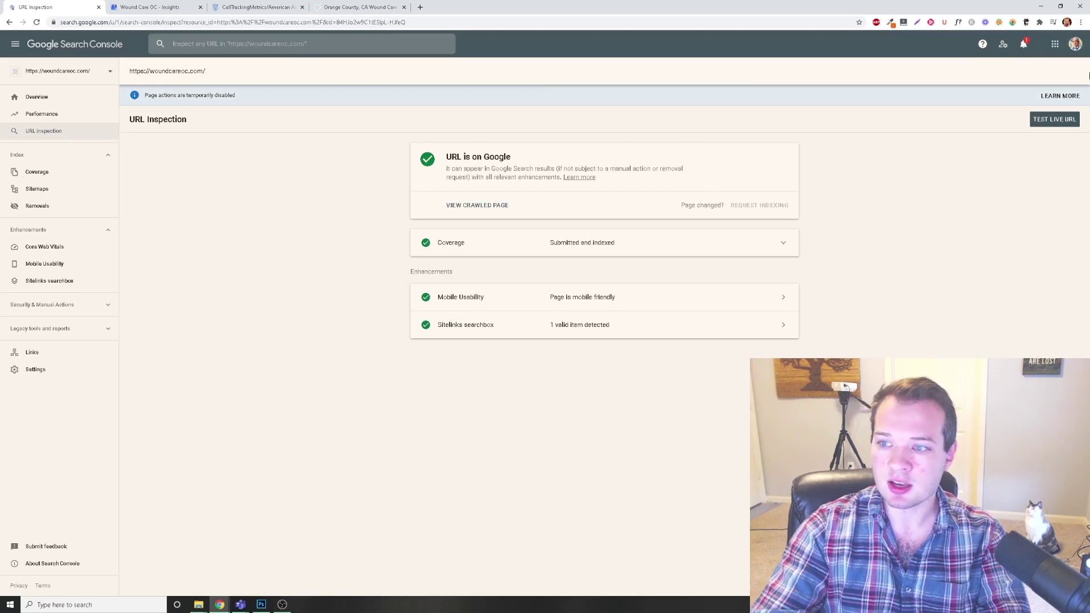
# Start a live URL test of the woundcareoc.com home page, then cancel it.
pyautogui.click(1056, 121)
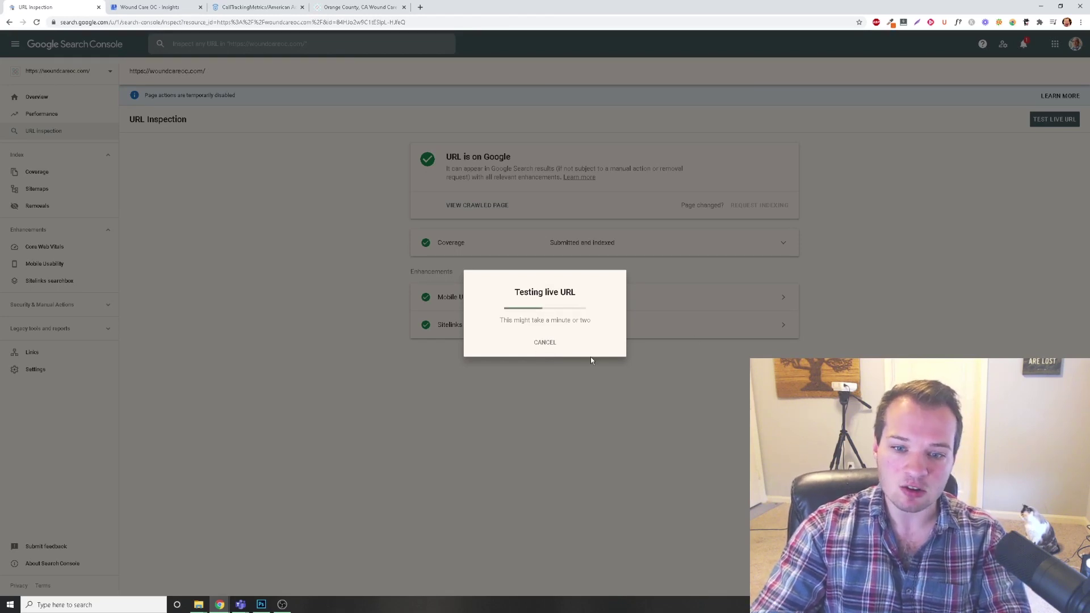
pyautogui.click(546, 342)
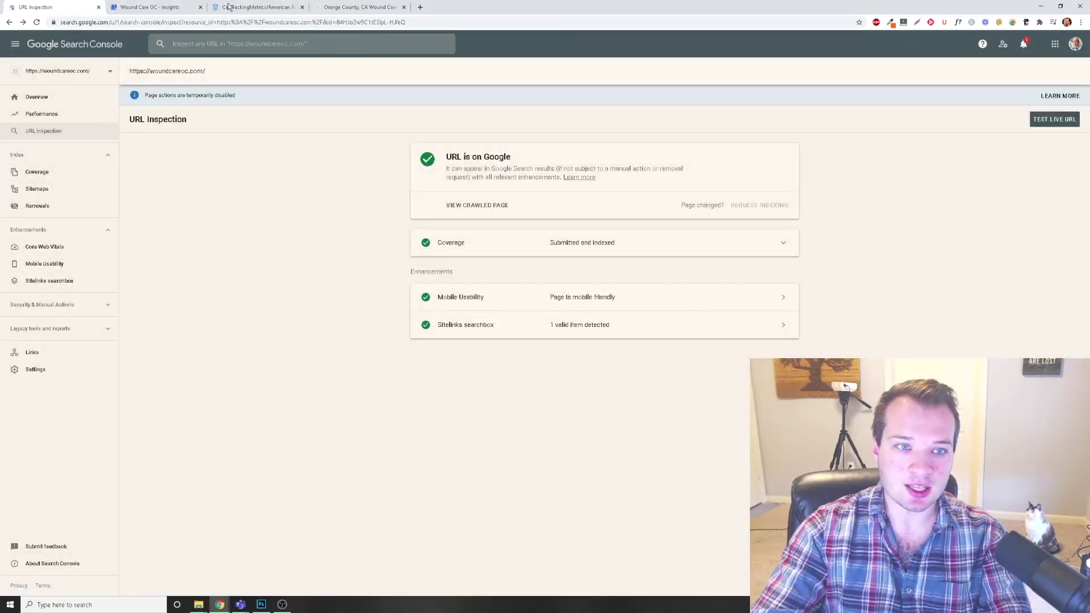
# View the Wound Care OC Google My Business dashboard and business information.
pyautogui.click(151, 7)
pyautogui.scroll(3, 346, 294)
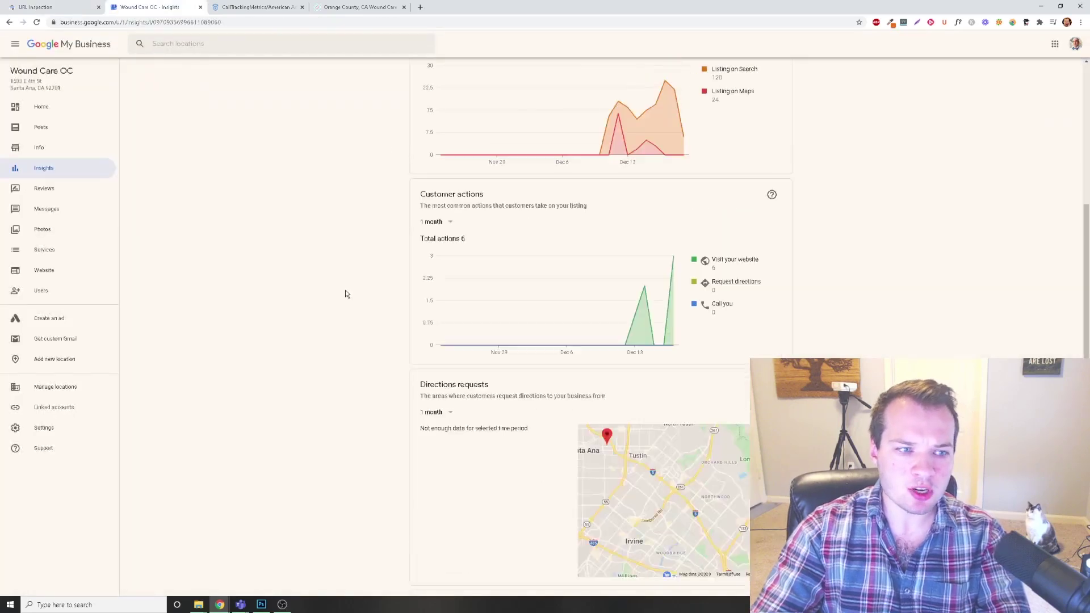
pyautogui.scroll(4, 345, 294)
pyautogui.scroll(2, 202, 165)
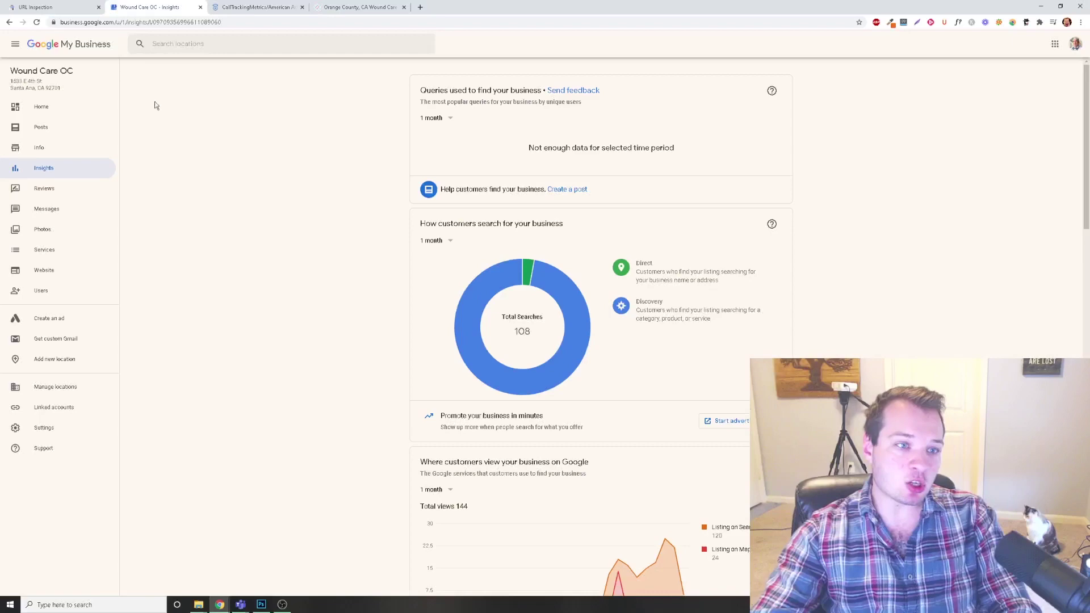
pyautogui.click(58, 106)
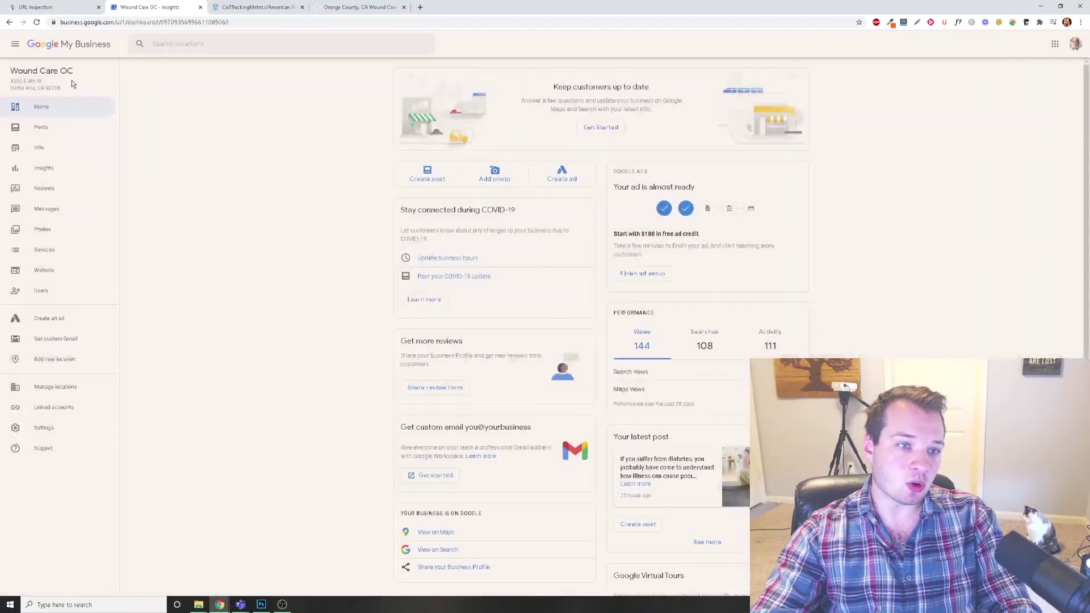
pyautogui.scroll(-2, 302, 189)
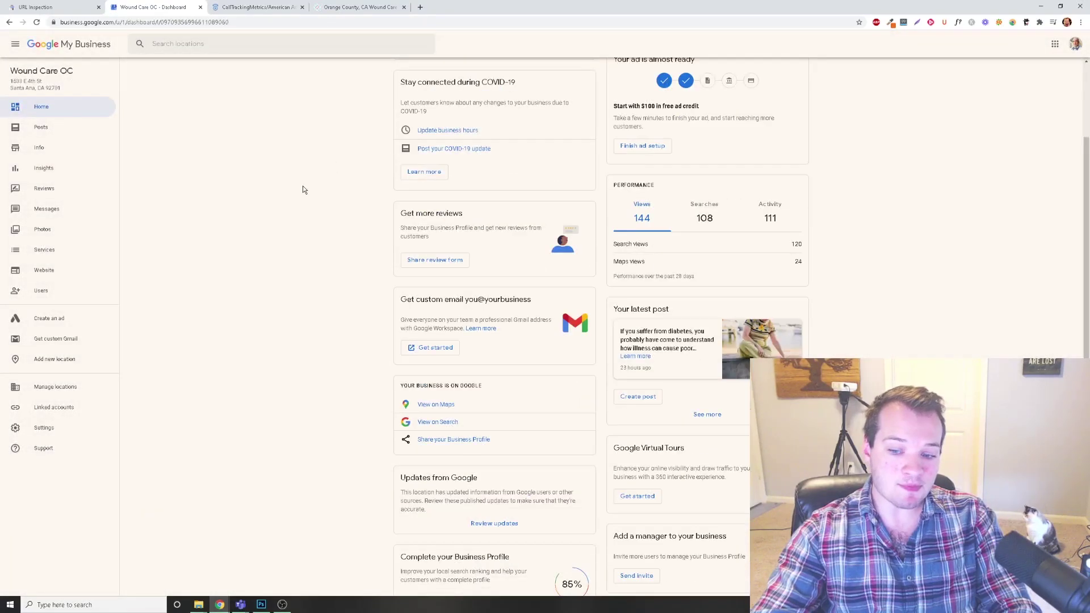
pyautogui.scroll(2, 329, 202)
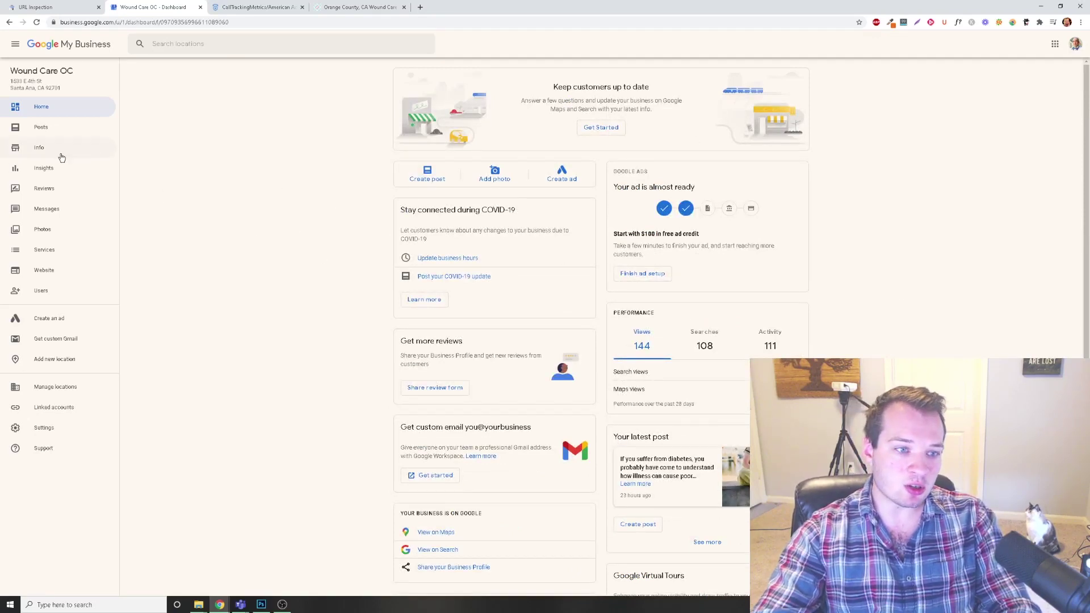
pyautogui.click(41, 150)
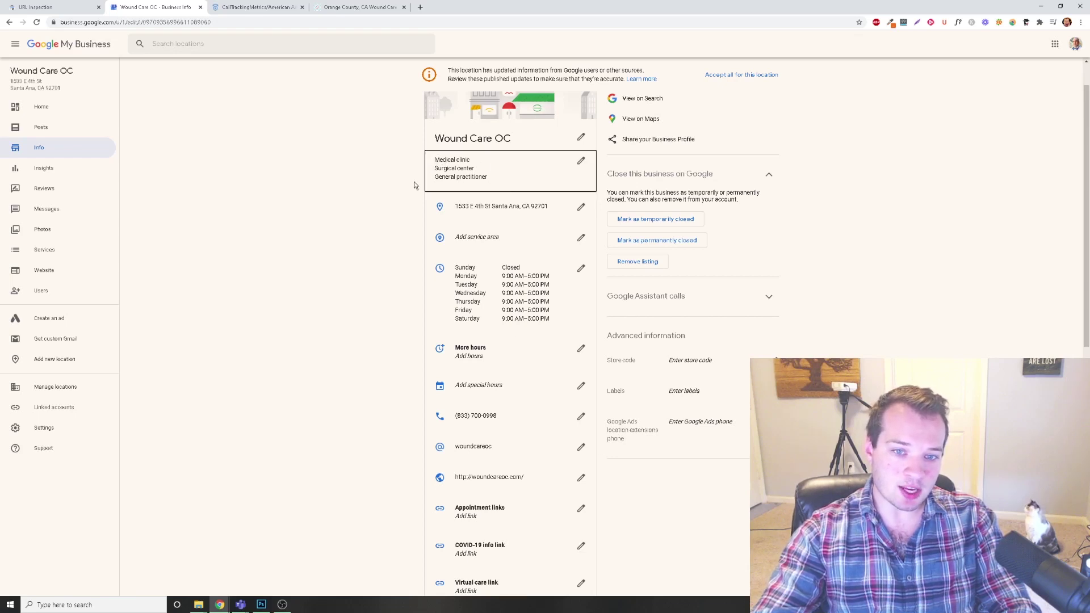
pyautogui.scroll(-2, 610, 448)
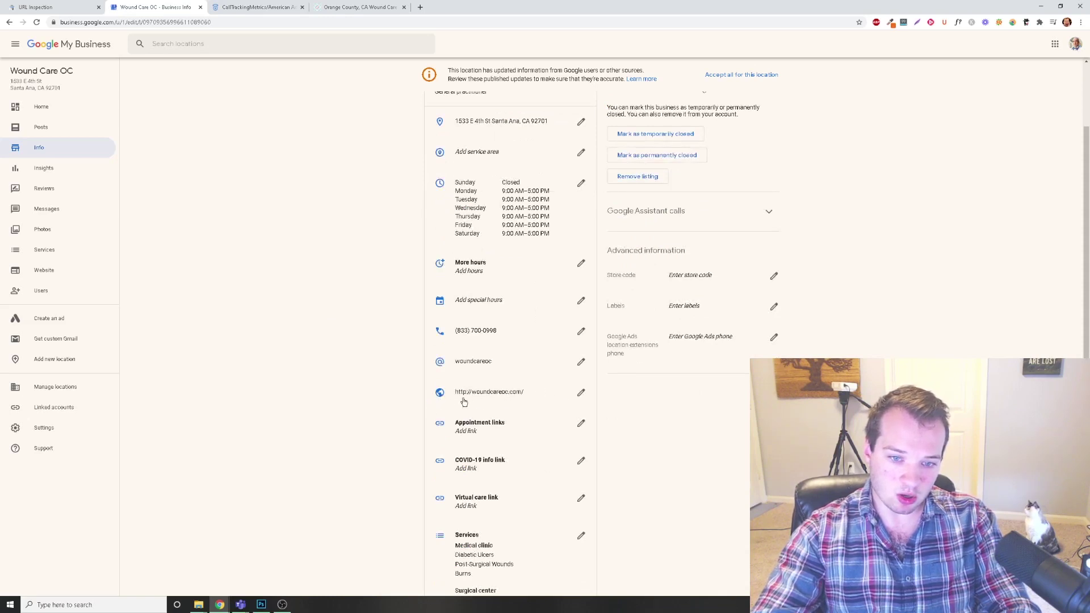
pyautogui.scroll(-1, 541, 371)
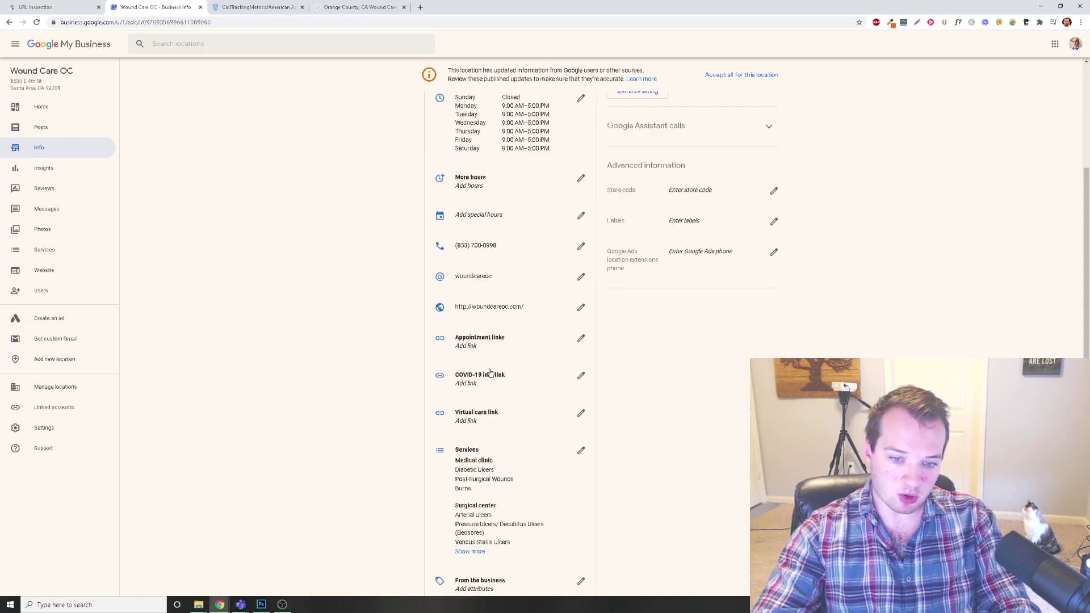
pyautogui.scroll(-1, 567, 438)
pyautogui.scroll(-2, 605, 438)
pyautogui.scroll(-1, 606, 433)
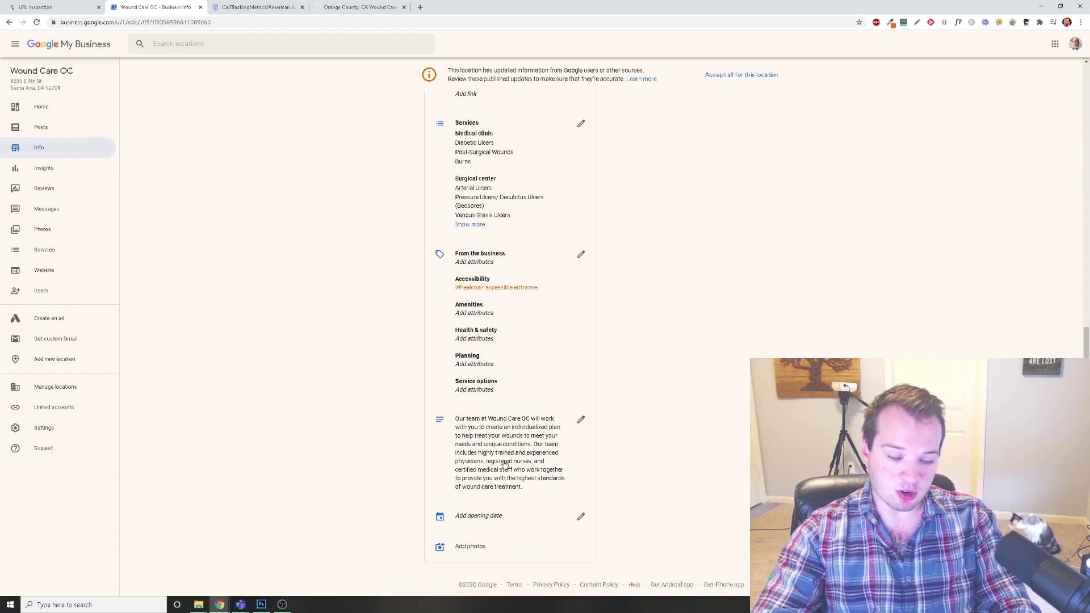
# Browse the listing's Services, Reviews and Posts pages, ending on the latest diabetes post.
pyautogui.click(44, 250)
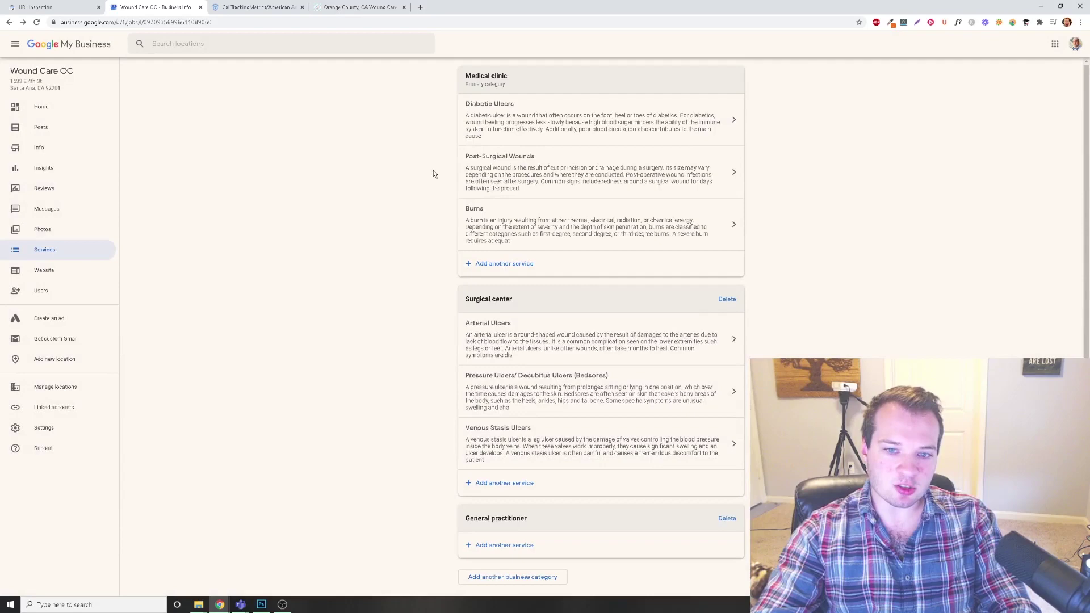
pyautogui.click(41, 106)
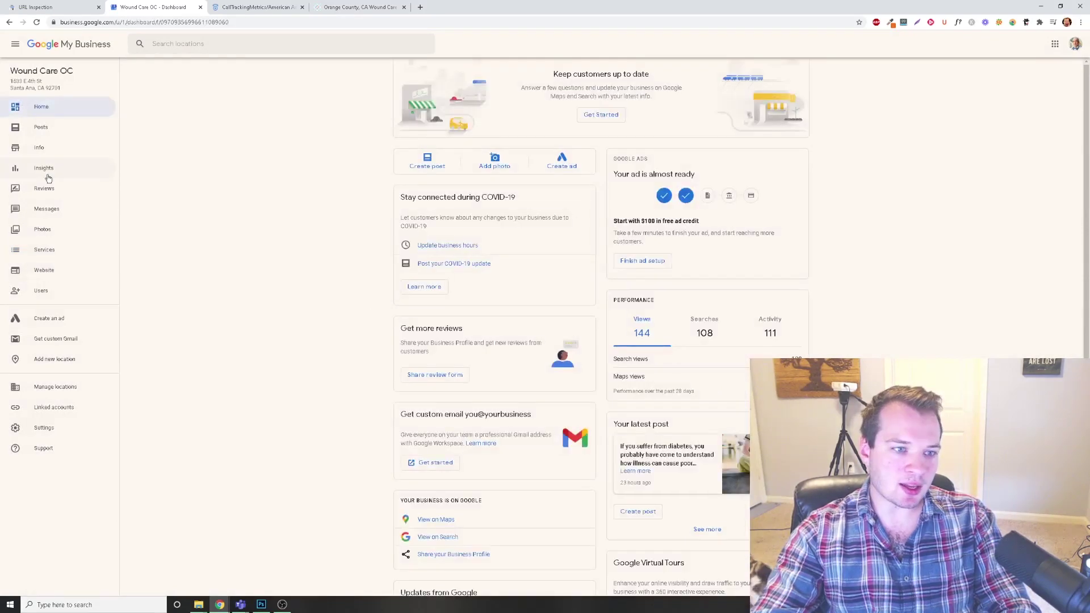
pyautogui.click(46, 189)
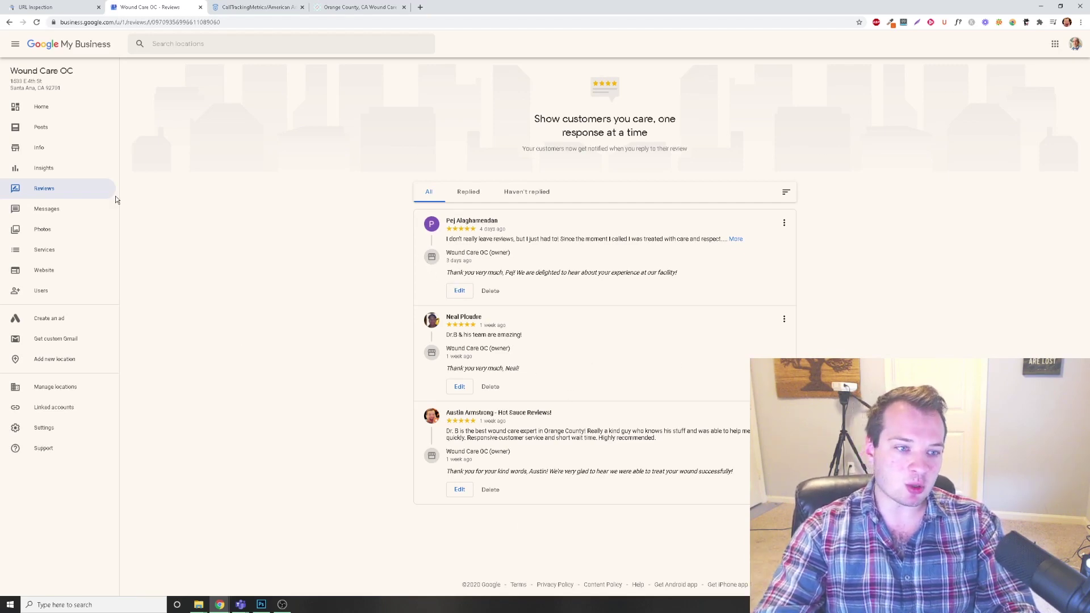
pyautogui.click(41, 128)
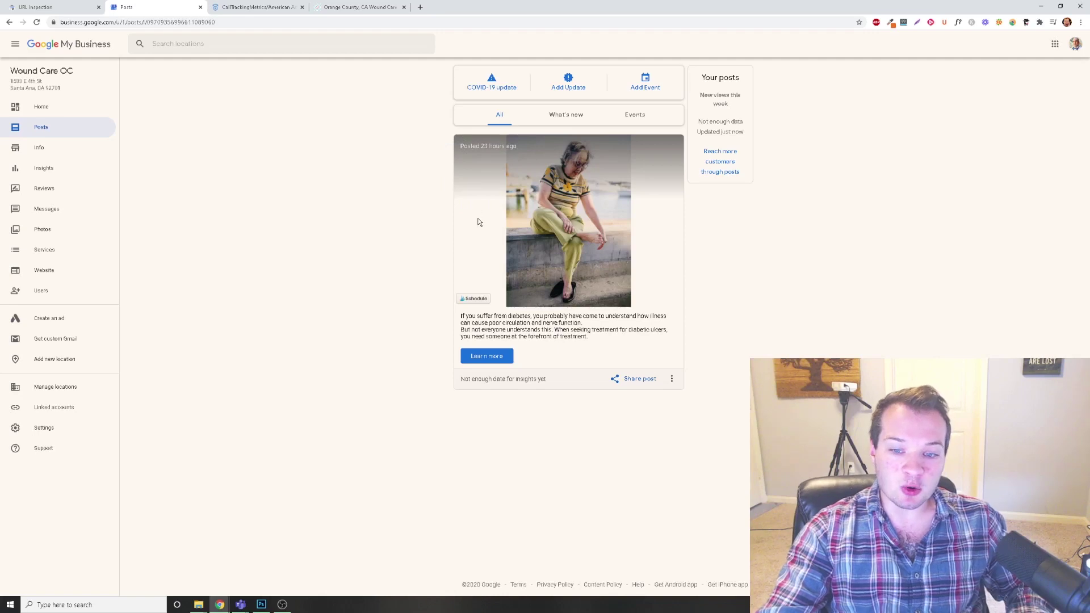
# Load the Orange County Diabetic Ulcer Treatment article, then return to the Google My Business posts.
pyautogui.click(365, 7)
pyautogui.press('Return')
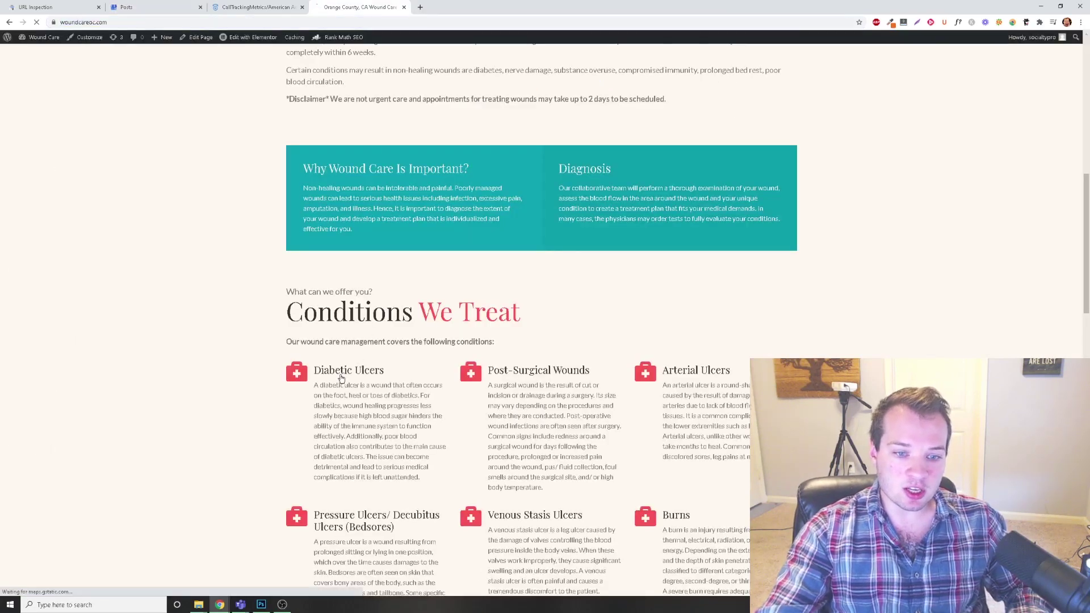
pyautogui.scroll(3, 421, 281)
pyautogui.scroll(3, 422, 281)
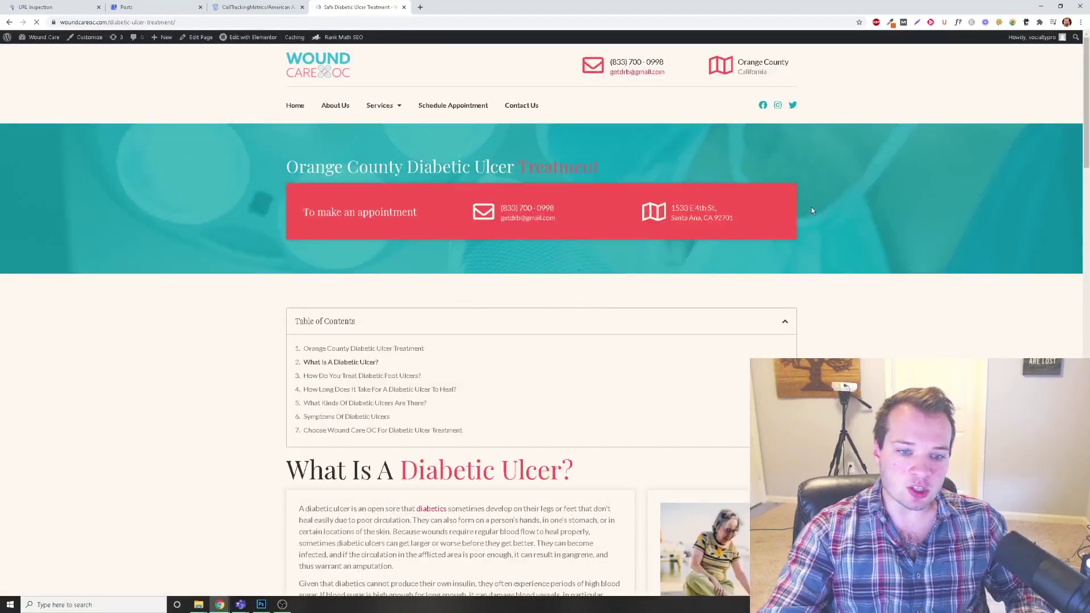
pyautogui.scroll(-2, 844, 234)
pyautogui.scroll(-5, 844, 239)
pyautogui.scroll(-2, 850, 248)
pyautogui.scroll(-5, 883, 281)
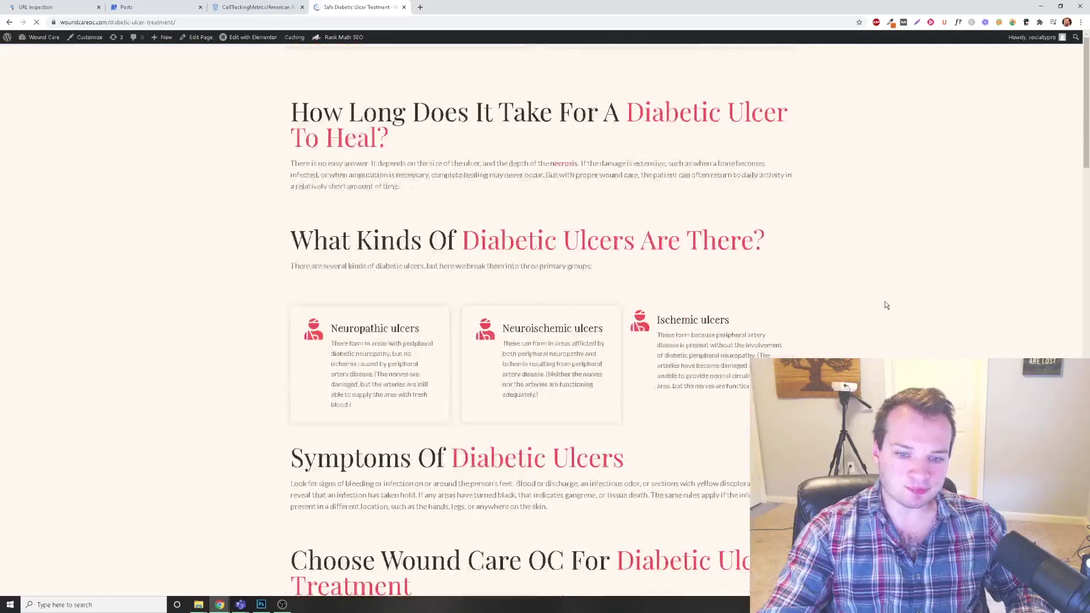
pyautogui.scroll(-4, 883, 304)
pyautogui.scroll(3, 900, 333)
pyautogui.scroll(3, 871, 346)
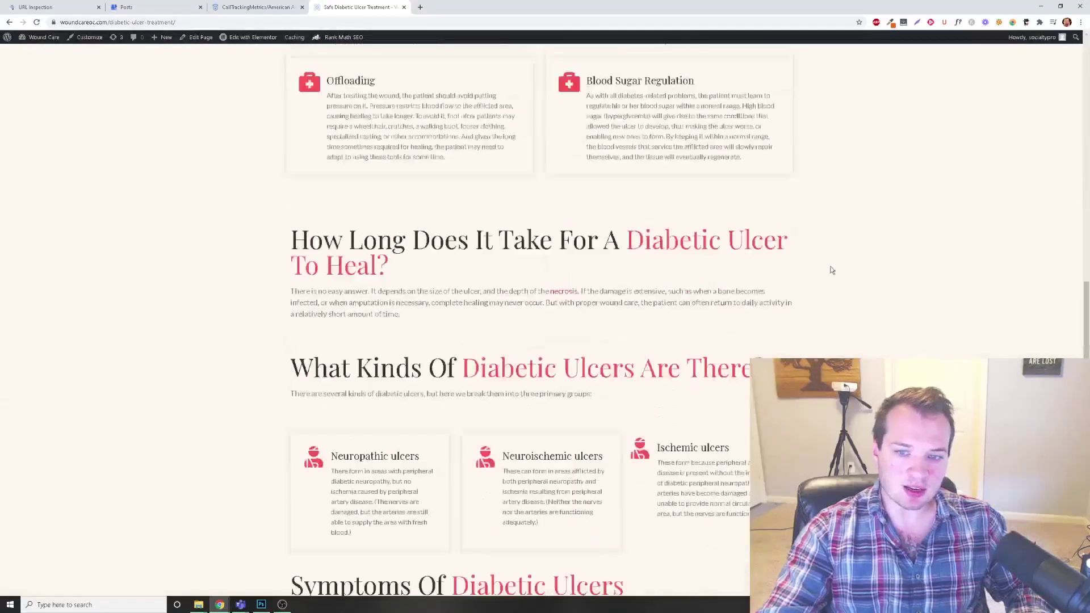
pyautogui.scroll(2, 830, 270)
pyautogui.scroll(6, 380, 155)
pyautogui.scroll(4, 219, 455)
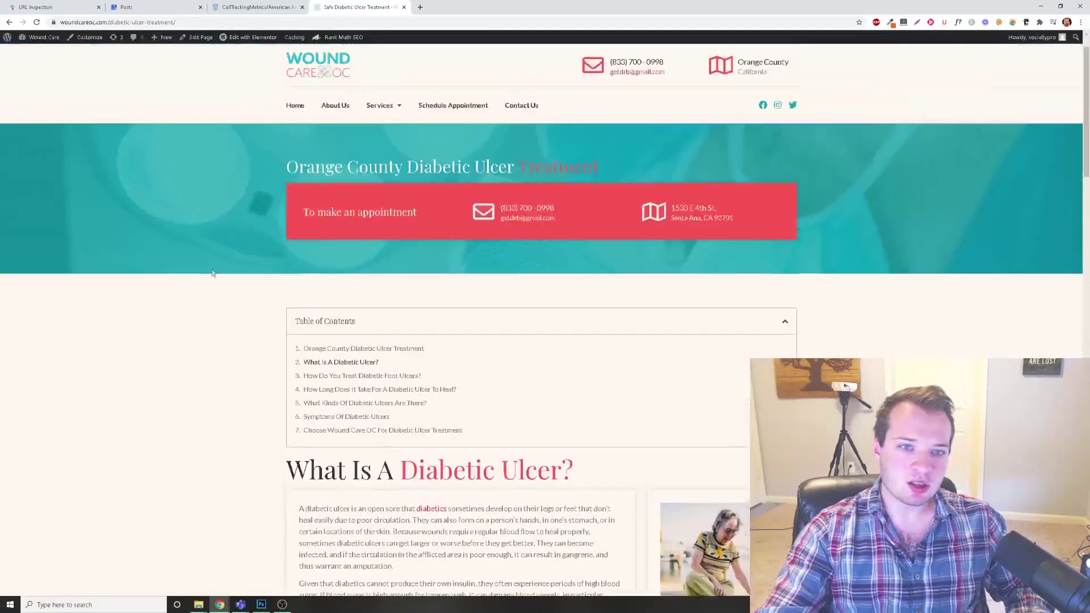
pyautogui.click(254, 6)
pyautogui.click(160, 8)
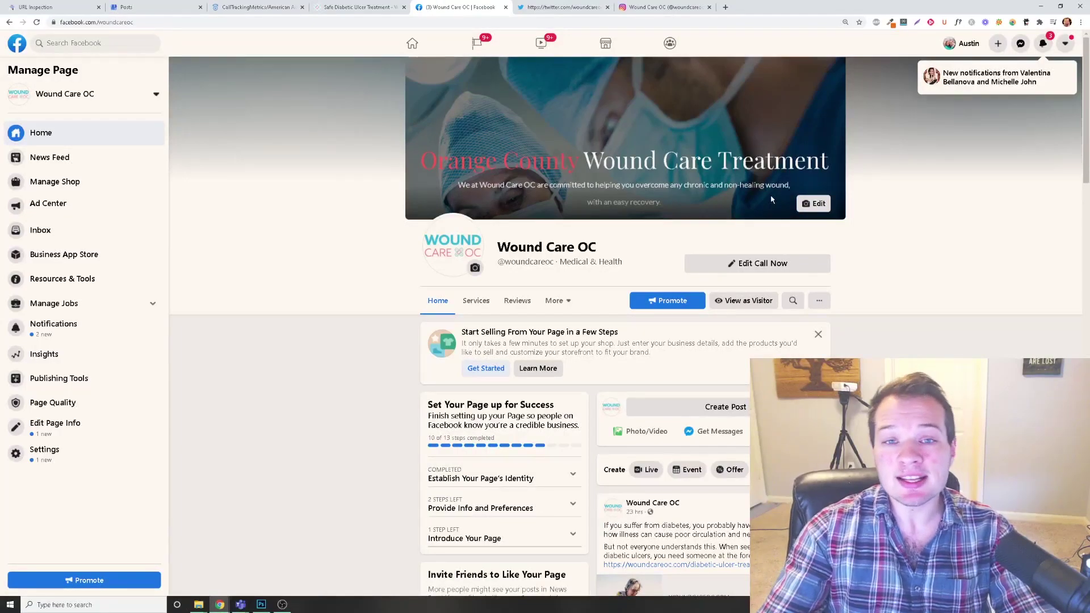
pyautogui.scroll(-5, 947, 304)
pyautogui.scroll(-2, 947, 304)
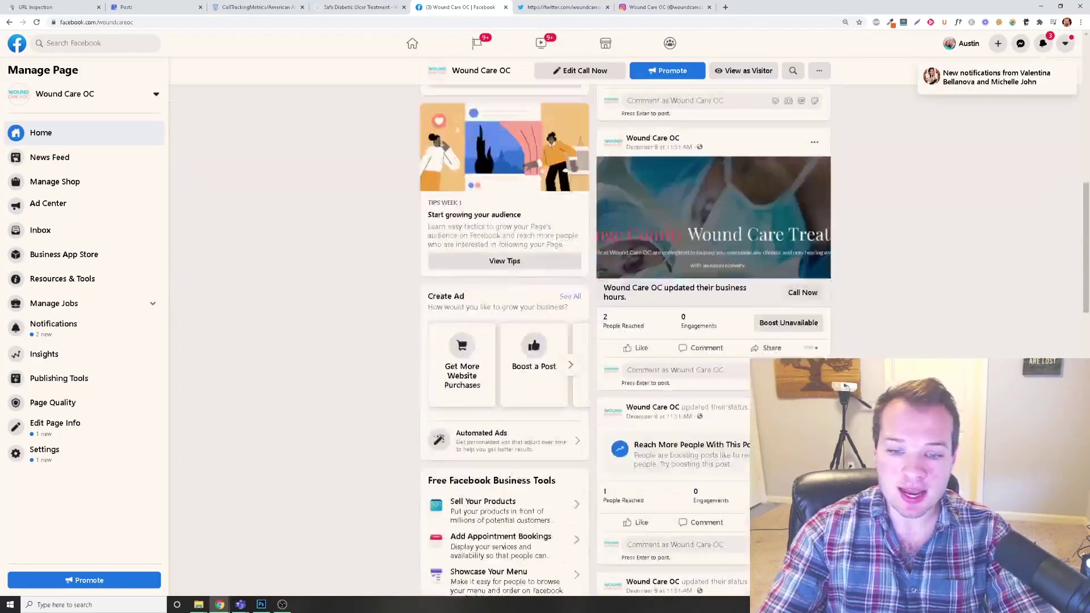
pyautogui.scroll(7, 958, 255)
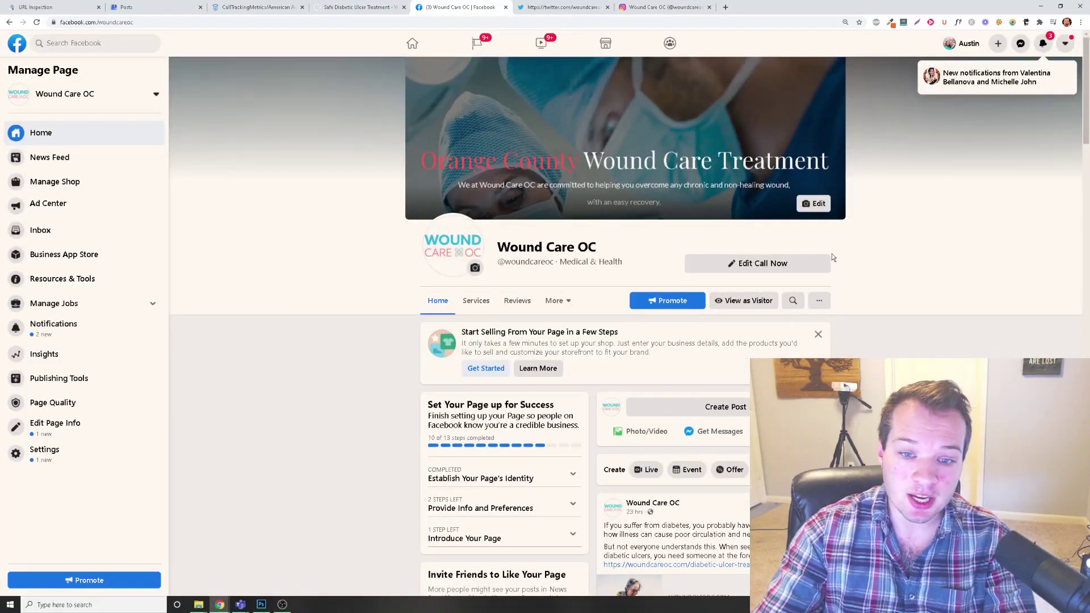
pyautogui.scroll(-1, 902, 179)
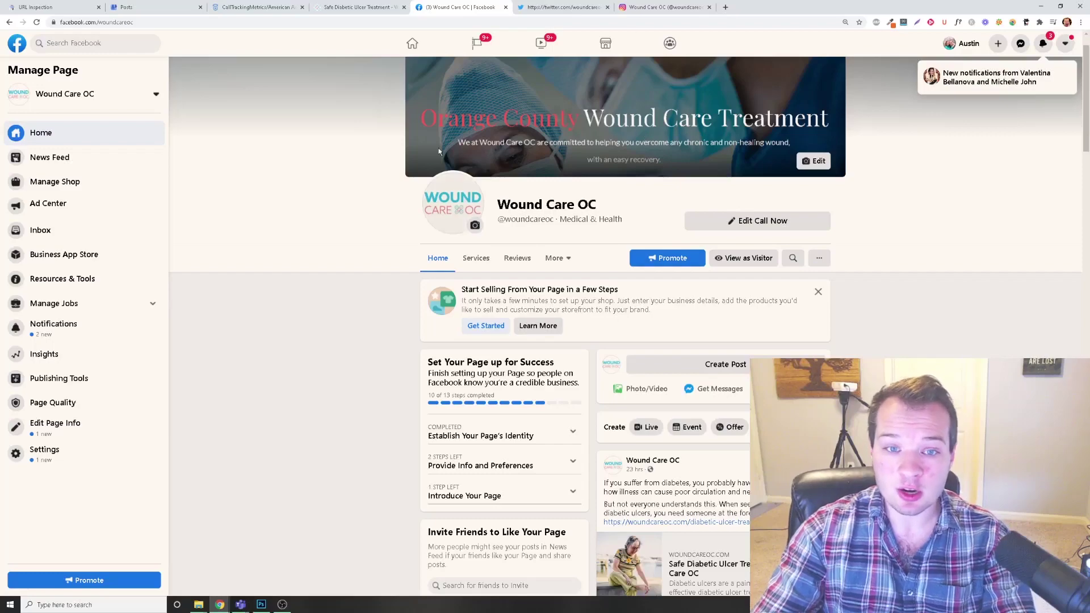
pyautogui.scroll(-1, 828, 242)
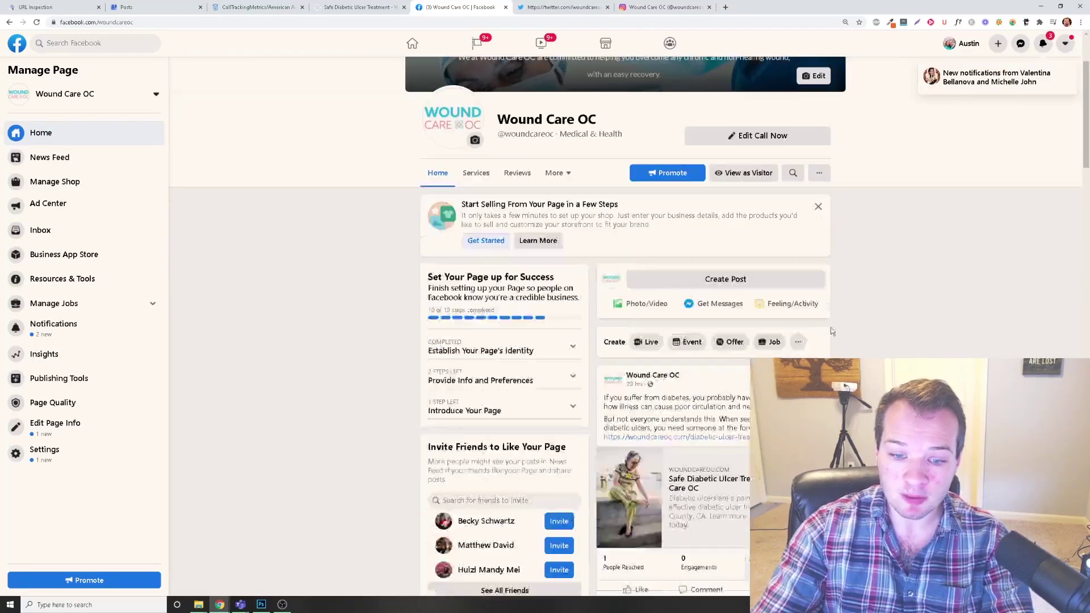
pyautogui.scroll(-1, 835, 328)
pyautogui.scroll(-8, 852, 279)
pyautogui.scroll(2, 722, 273)
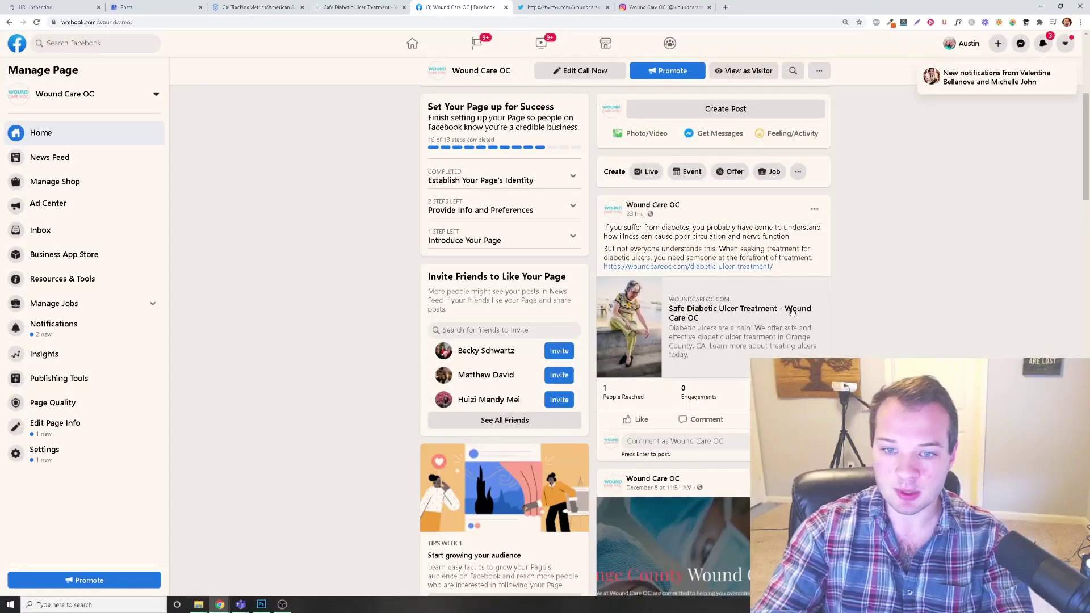
pyautogui.scroll(3, 722, 272)
# Move from Wound Care OC's Facebook page to its Twitter profile.
pyautogui.click(535, 6)
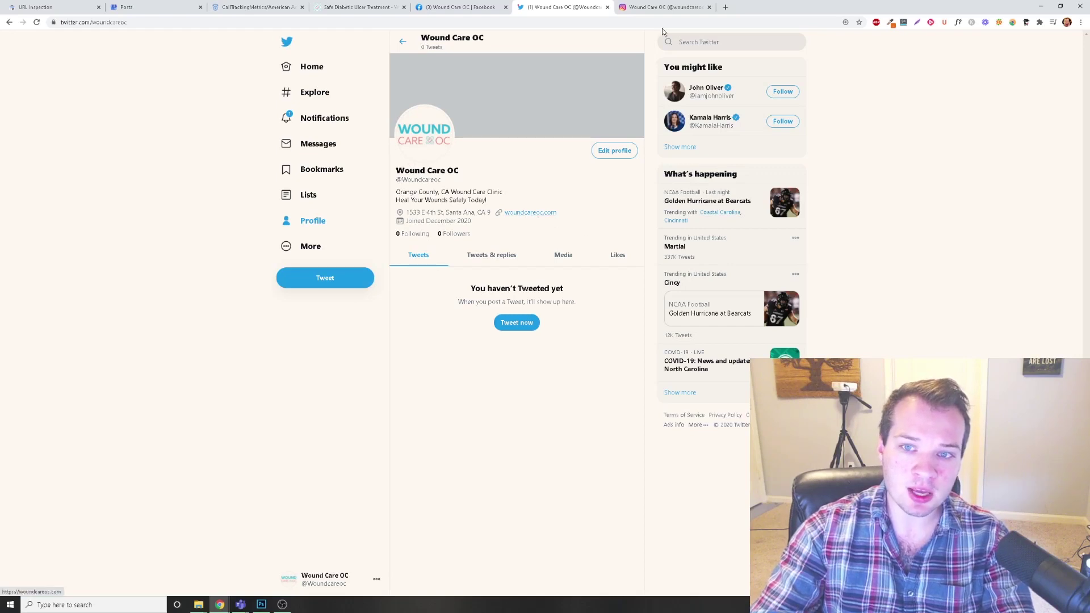
# Show the woundcareoc Instagram profile, highlighting its Orange County clinic bio and tagline.
pyautogui.click(662, 7)
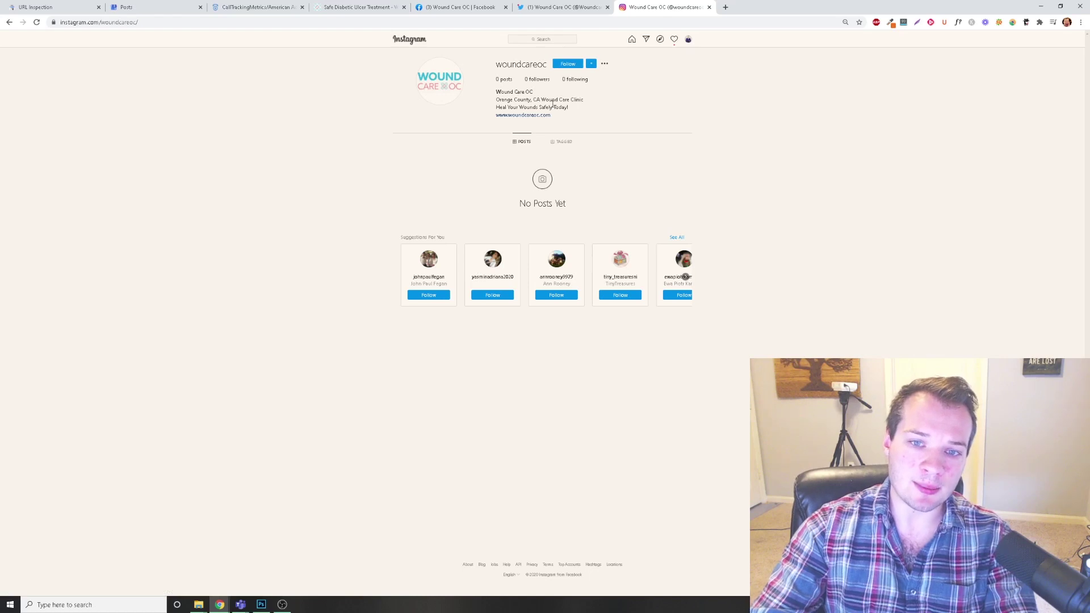
pyautogui.moveTo(496, 90); pyautogui.dragTo(587, 106)
pyautogui.click(588, 105)
pyautogui.moveTo(495, 109); pyautogui.dragTo(573, 96)
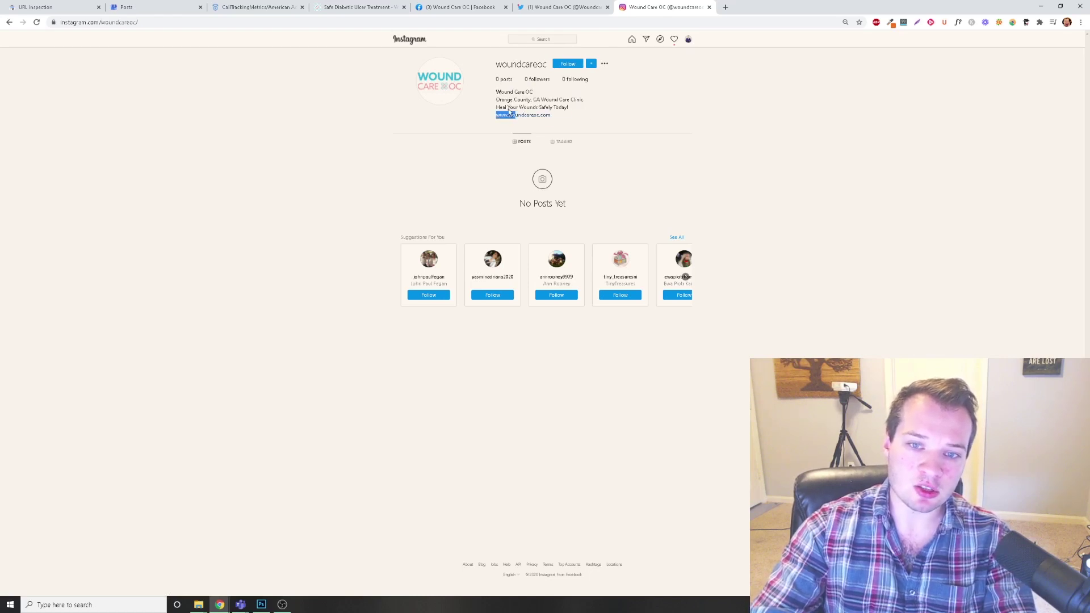
pyautogui.click(573, 96)
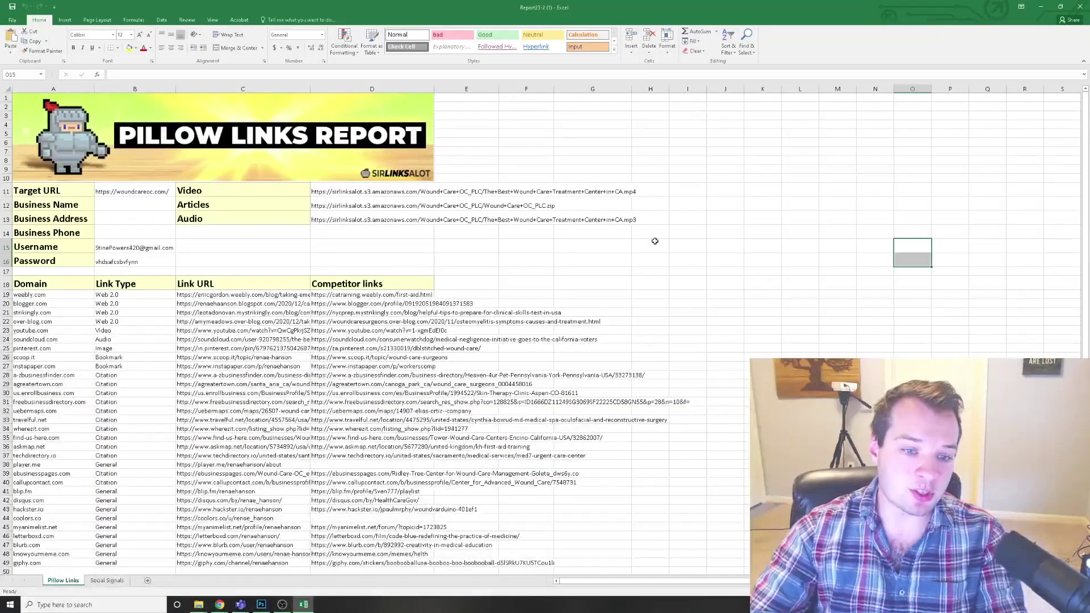
pyautogui.scroll(-3, 698, 262)
pyautogui.scroll(1, 697, 262)
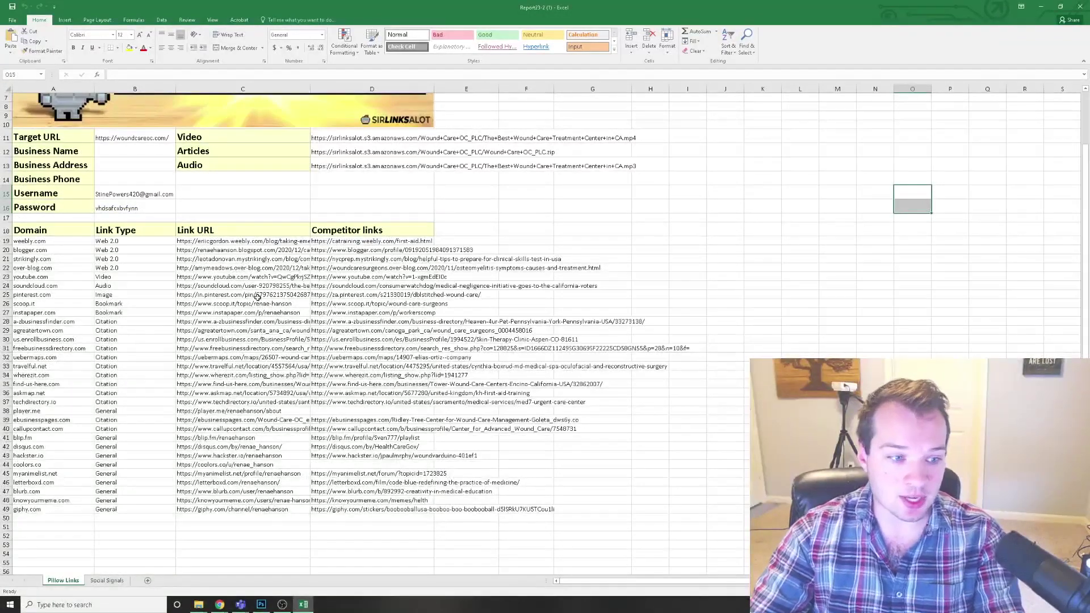
pyautogui.scroll(2, 304, 295)
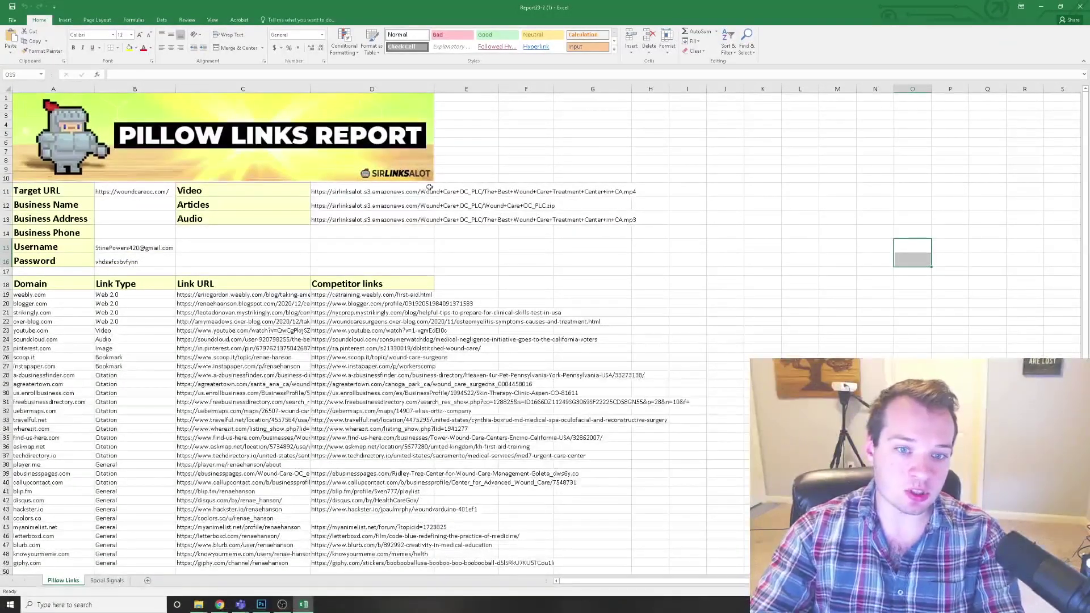
pyautogui.scroll(-1, 281, 350)
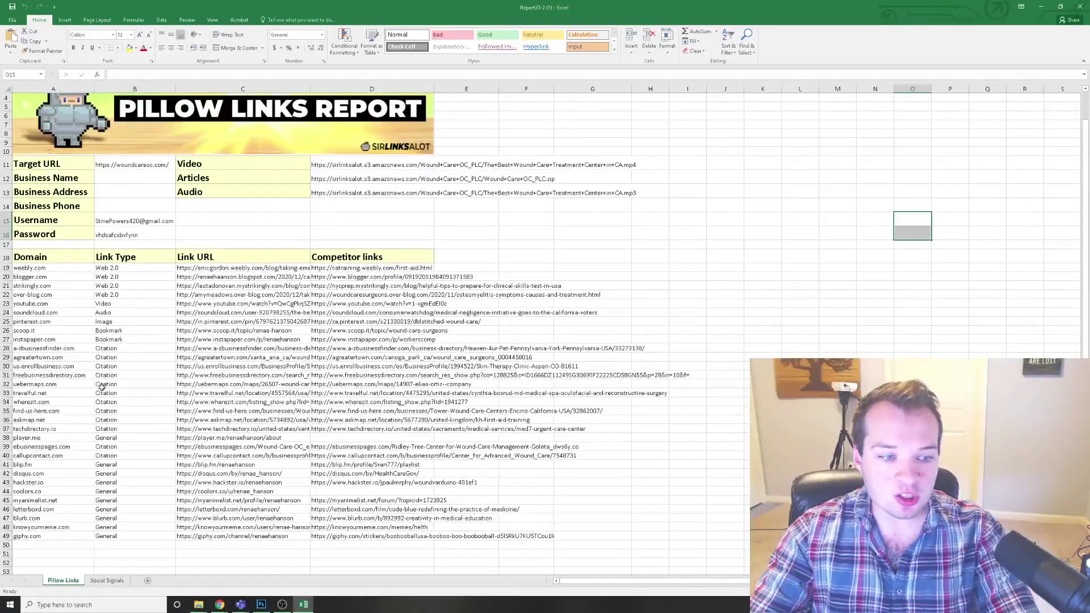
pyautogui.scroll(-1, 314, 364)
# Check the Social Signals sheet's 1,761 total, then open the C19 Weebly blog post link.
pyautogui.click(107, 579)
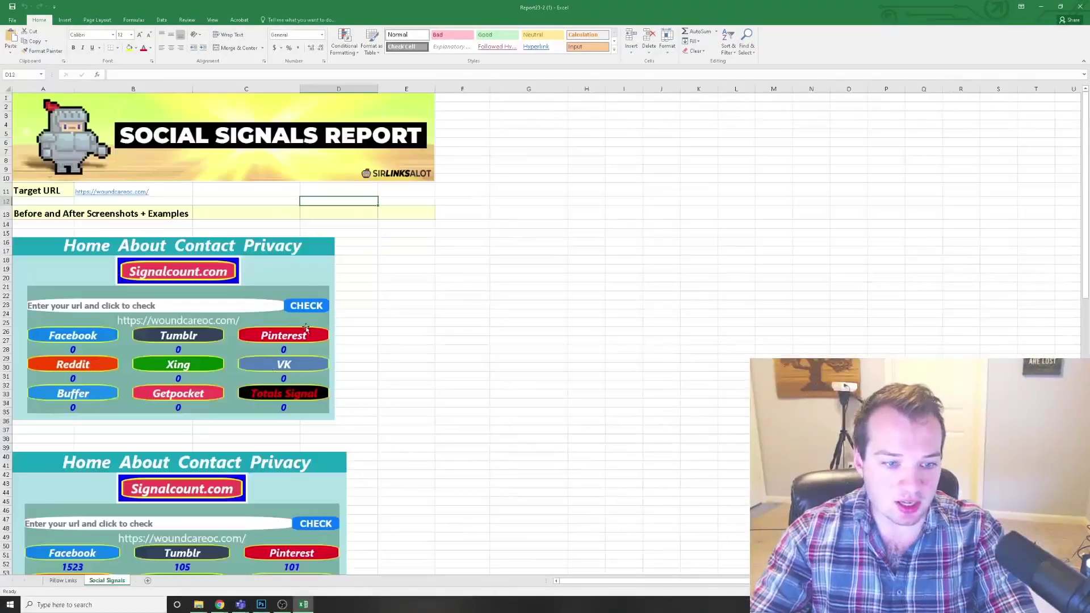
pyautogui.scroll(-5, 309, 356)
pyautogui.scroll(-3, 310, 356)
pyautogui.scroll(-5, 324, 379)
pyautogui.scroll(-4, 231, 365)
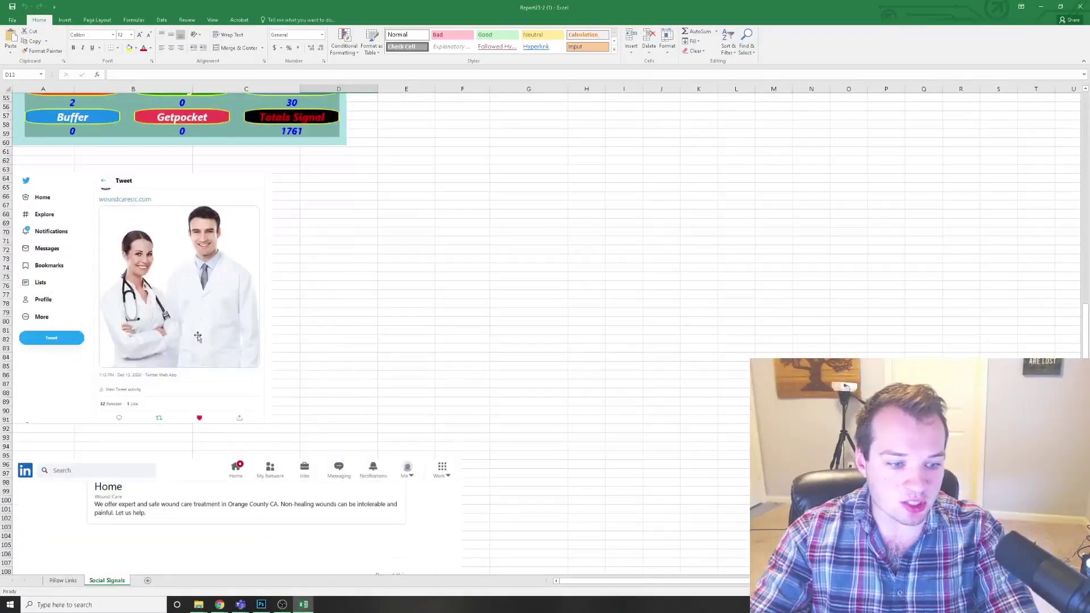
pyautogui.scroll(-9, 215, 467)
pyautogui.scroll(-4, 215, 466)
pyautogui.click(63, 579)
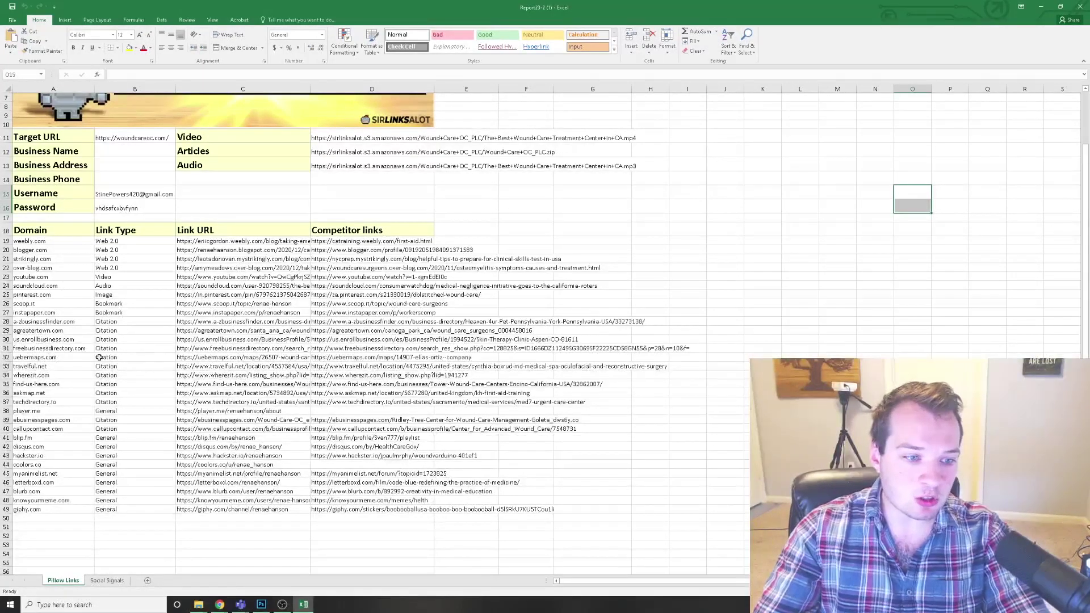
pyautogui.click(224, 243)
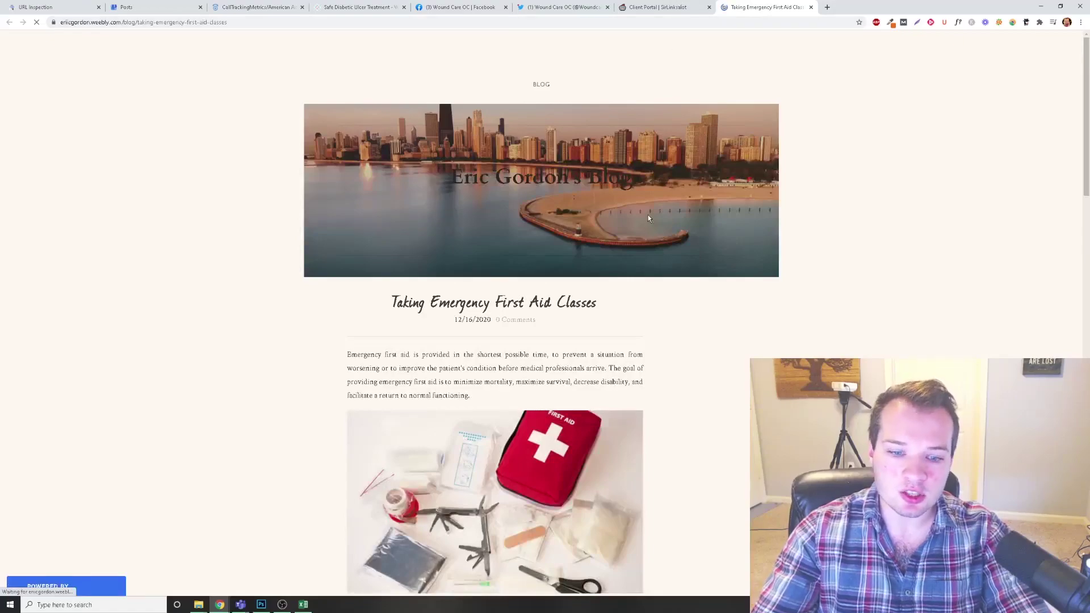
pyautogui.scroll(-2, 648, 219)
pyautogui.scroll(-2, 687, 364)
pyautogui.scroll(-2, 678, 350)
pyautogui.scroll(3, 684, 332)
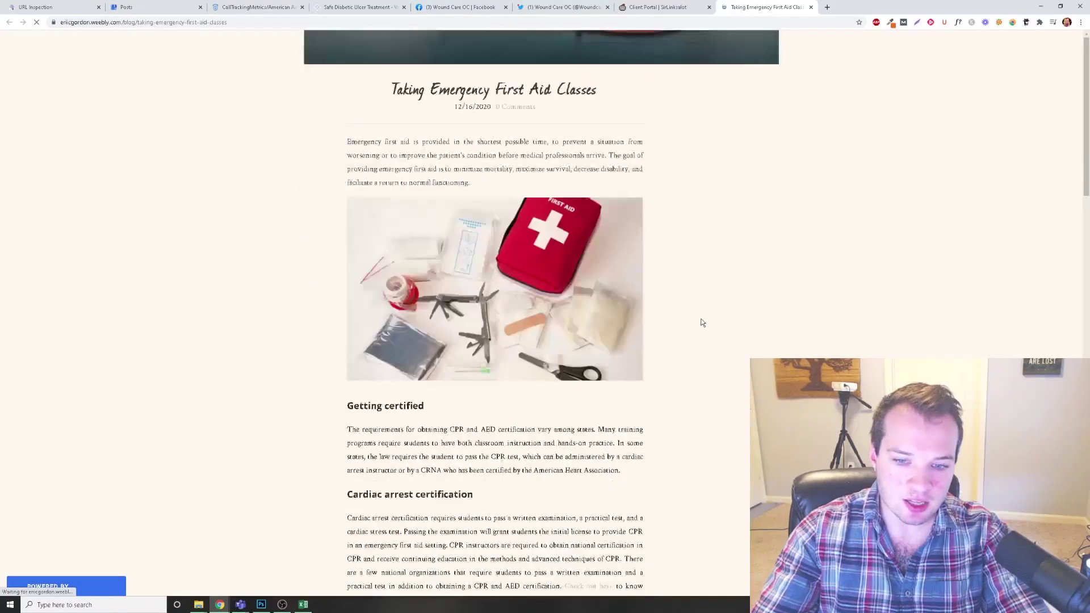
pyautogui.scroll(1, 701, 323)
pyautogui.scroll(2, 737, 284)
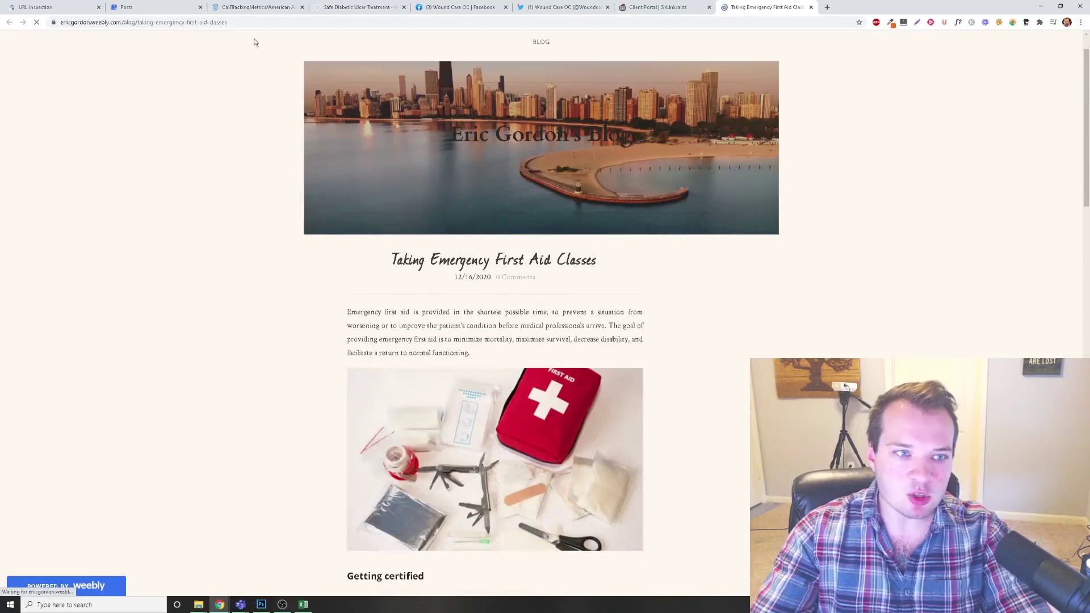
# Check the first-aid blog post's URL, then follow its 'Check out here' link to Wound Care OC.
pyautogui.doubleClick(119, 24)
pyautogui.click(142, 22)
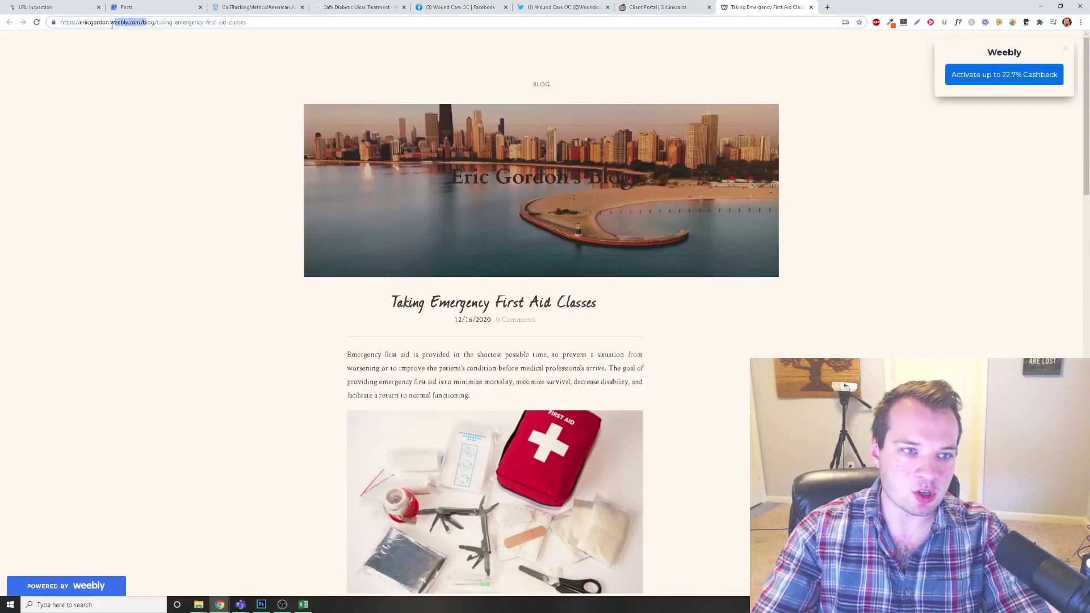
pyautogui.click(222, 214)
pyautogui.scroll(-3, 246, 224)
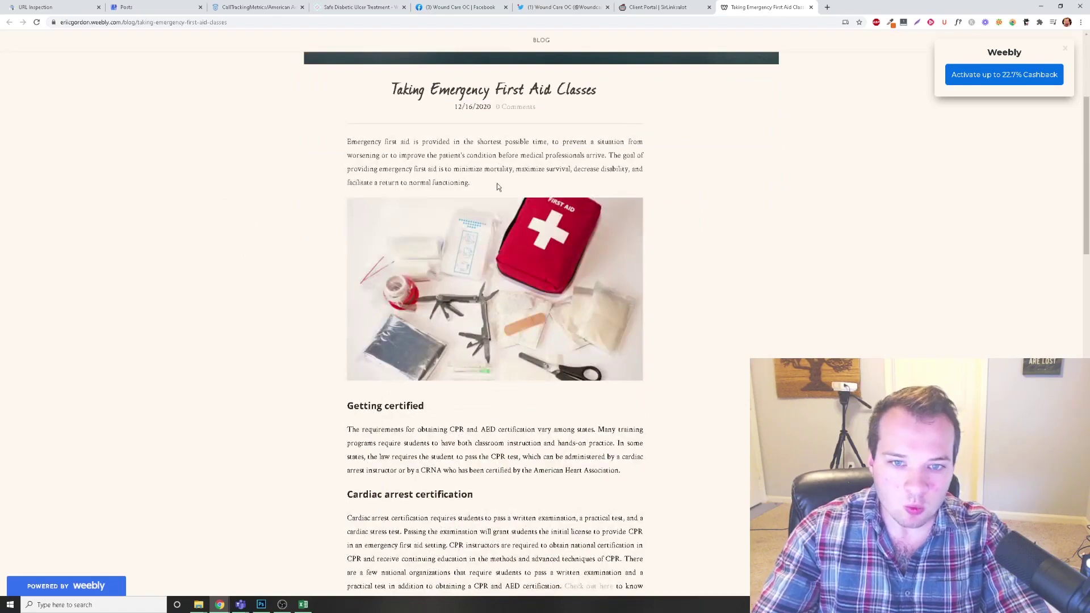
pyautogui.scroll(-3, 473, 282)
pyautogui.scroll(-3, 586, 479)
pyautogui.scroll(-3, 592, 318)
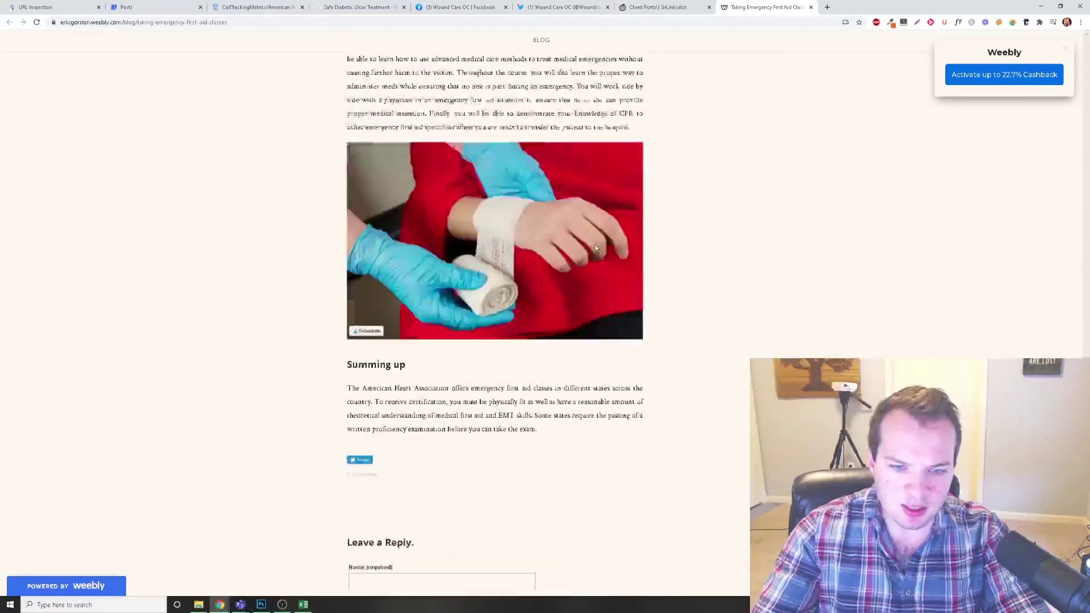
pyautogui.scroll(-2, 595, 245)
pyautogui.scroll(10, 627, 323)
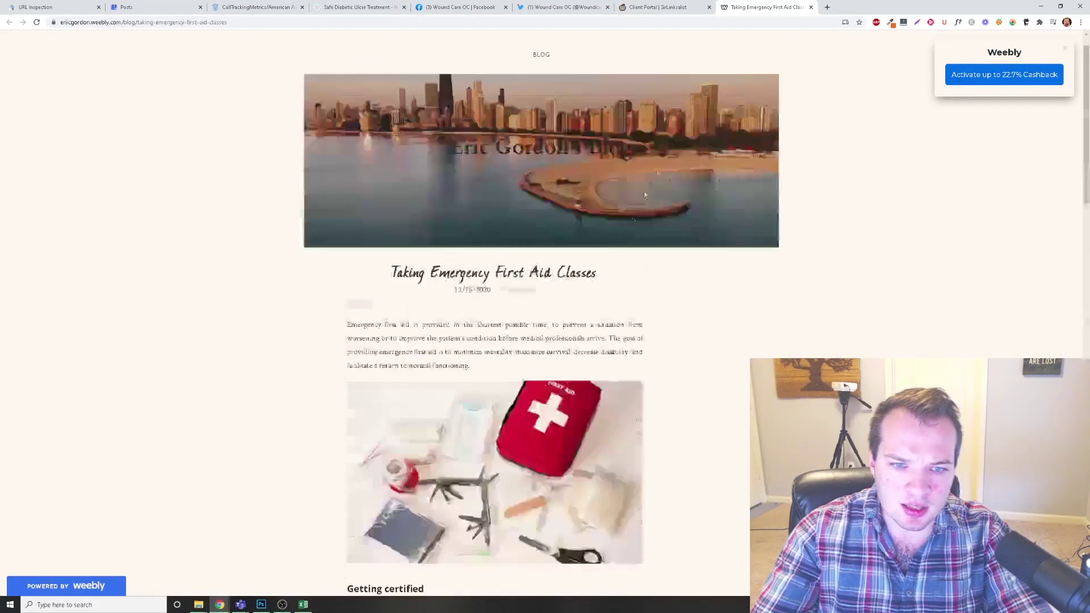
pyautogui.scroll(-3, 436, 349)
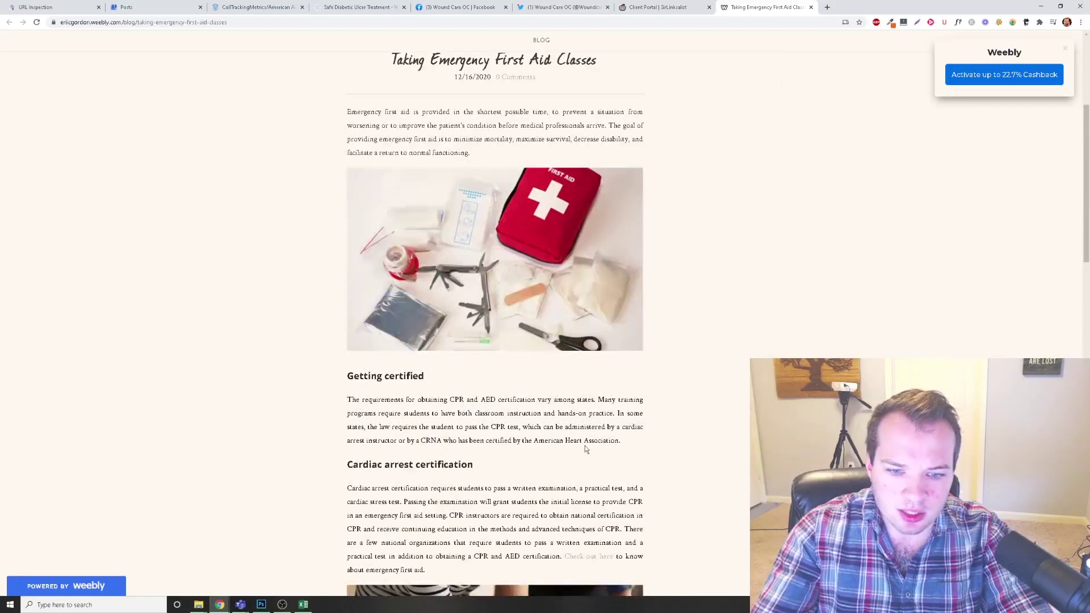
pyautogui.scroll(-2, 585, 447)
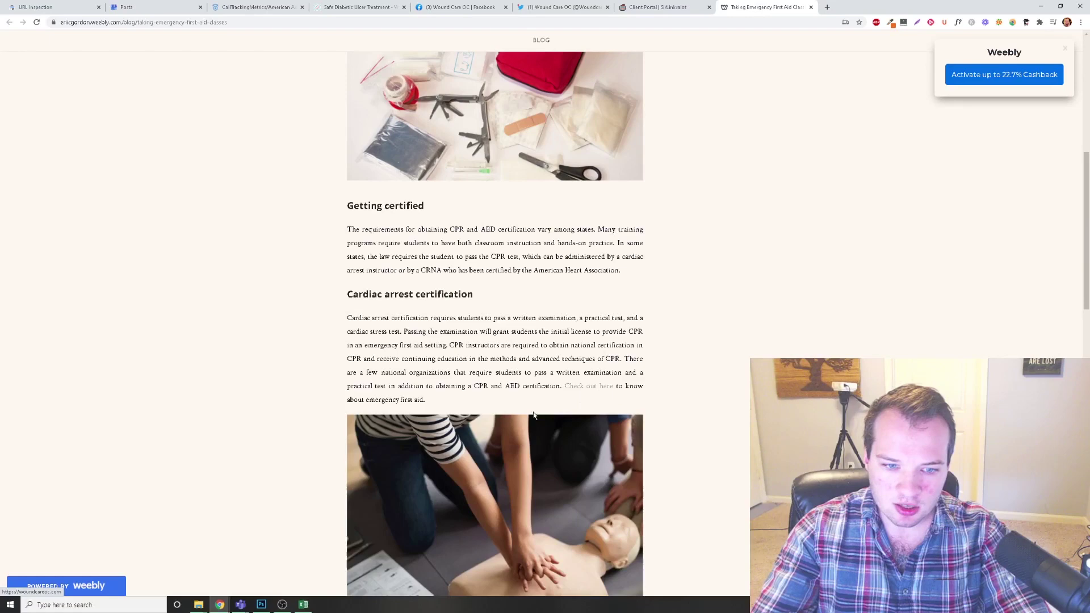
pyautogui.click(589, 386)
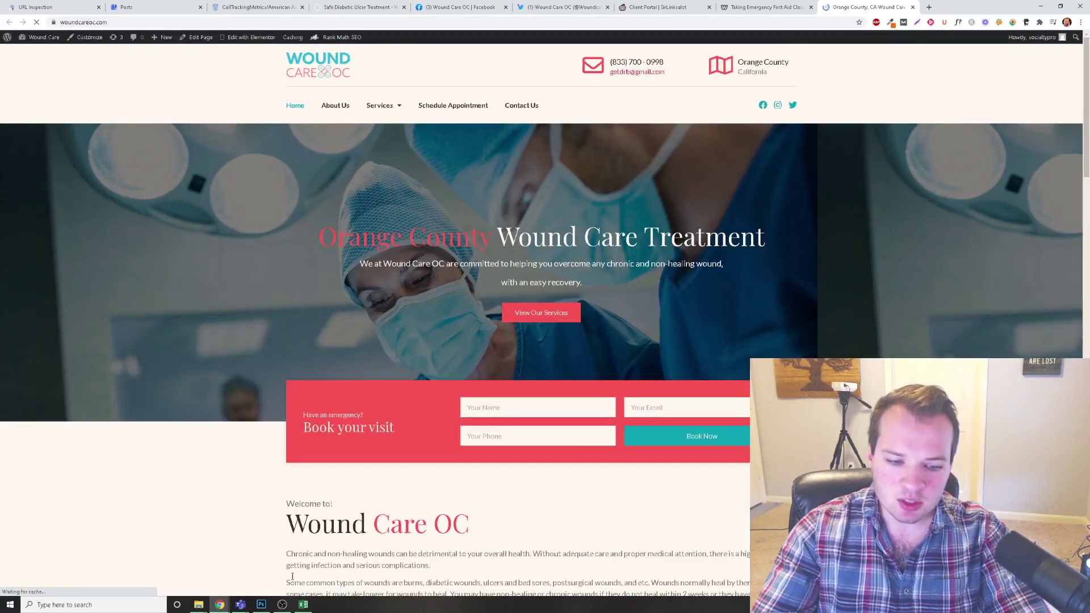
# Open the agreatertown.com citation link in cell C29 of the Pillow Links sheet.
pyautogui.click(302, 605)
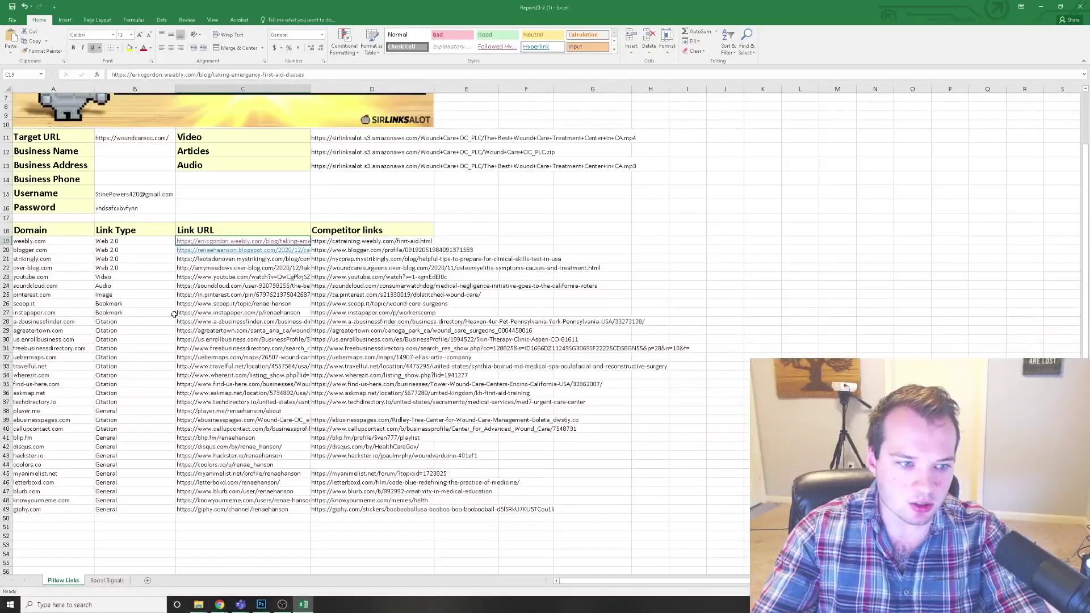
pyautogui.click(230, 346)
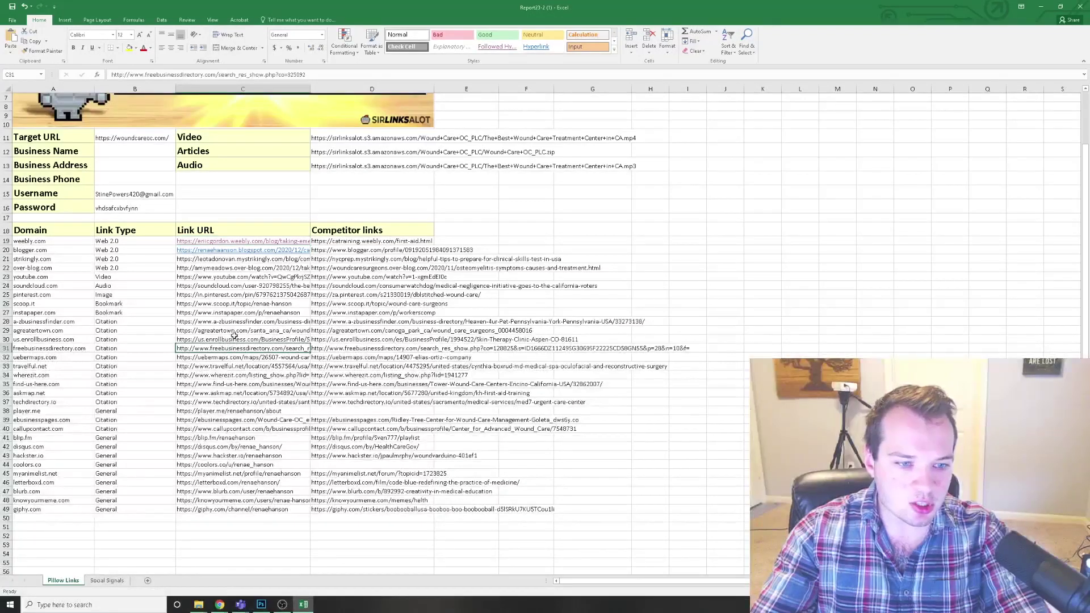
pyautogui.press('Down')
pyautogui.press('Down')
pyautogui.press('Down')
pyautogui.click(231, 333)
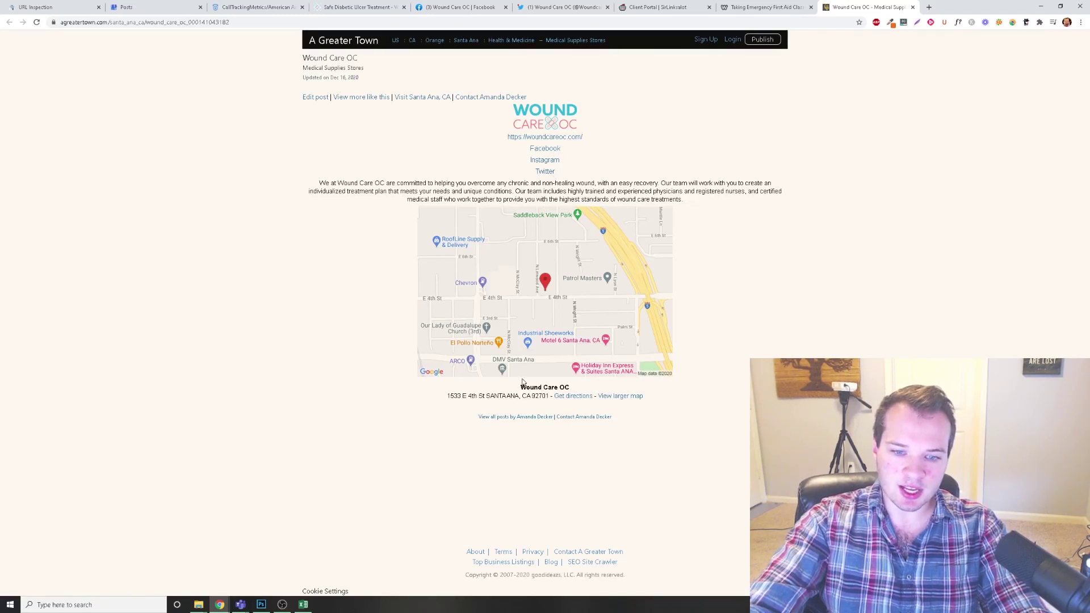
# Check the listing's 1533 East 4th St, Santa Ana address, then close the A Greater Town tab.
pyautogui.moveTo(520, 388); pyautogui.dragTo(606, 419)
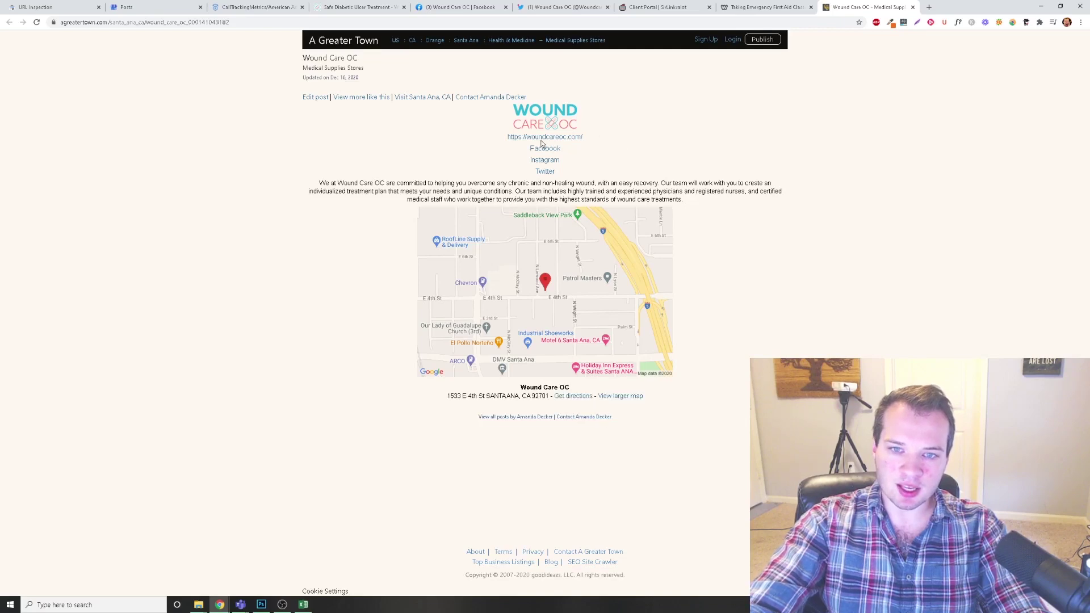
pyautogui.click(628, 144)
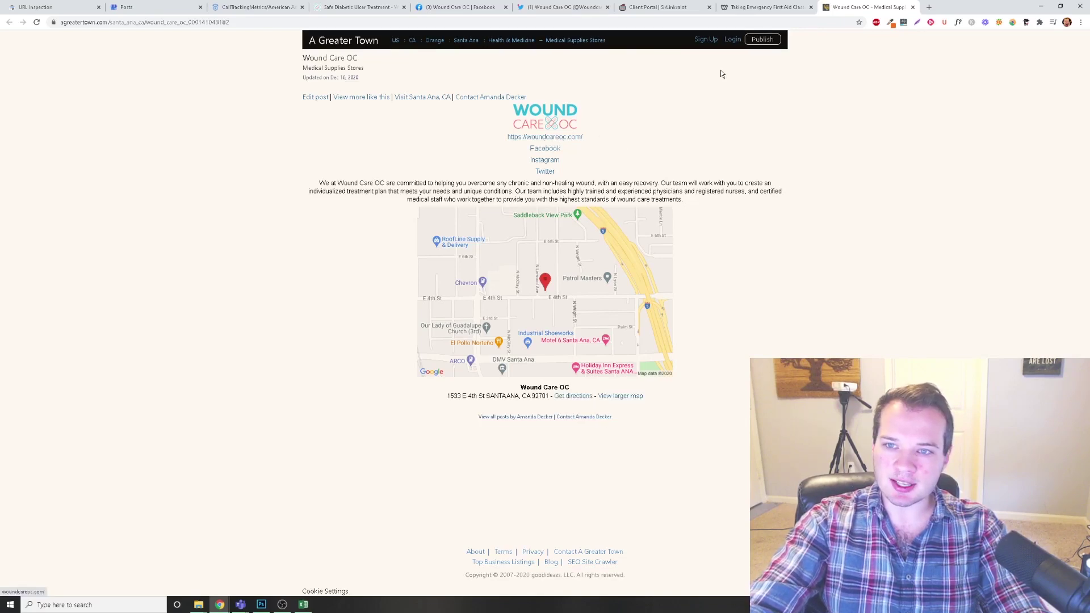
pyautogui.hotkey('ctrl', 'w')
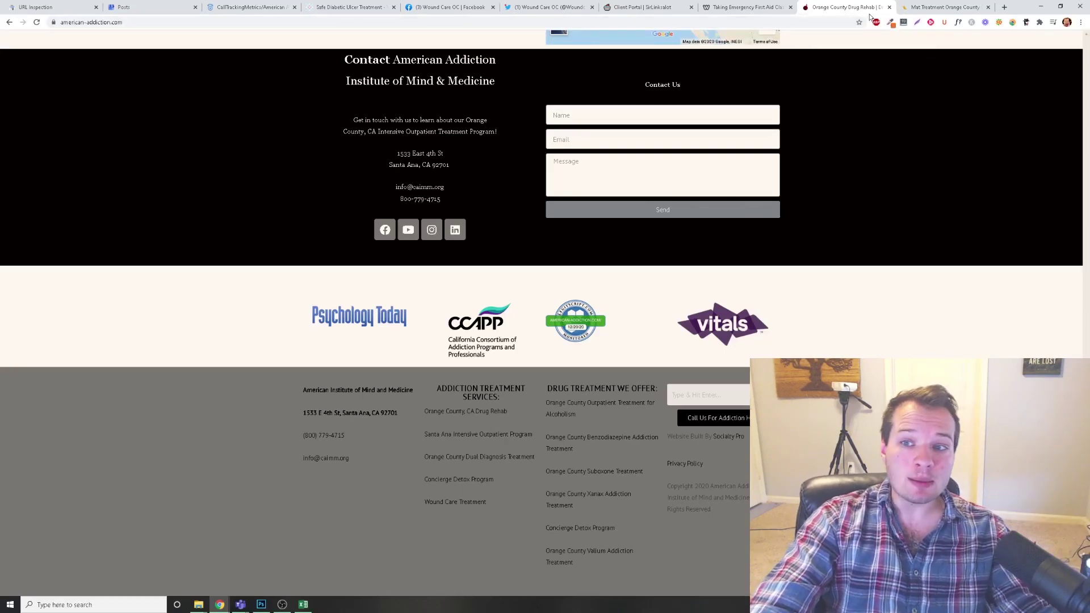
# Compare the Wound Care Treatment footer links on the Drug Rehab and Zephyr Medical Group pages.
pyautogui.click(942, 7)
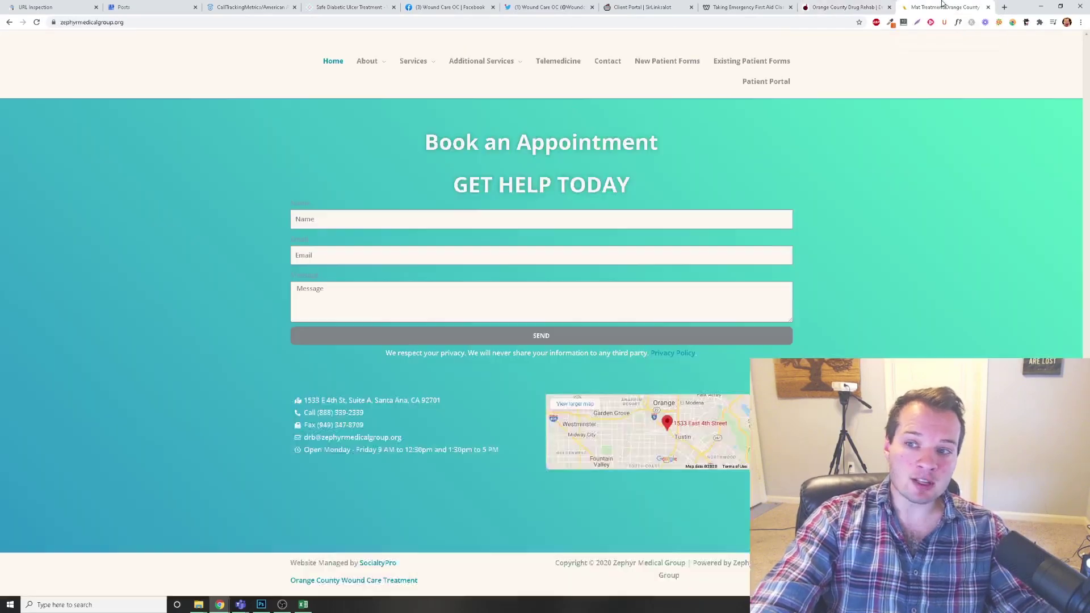
pyautogui.click(862, 6)
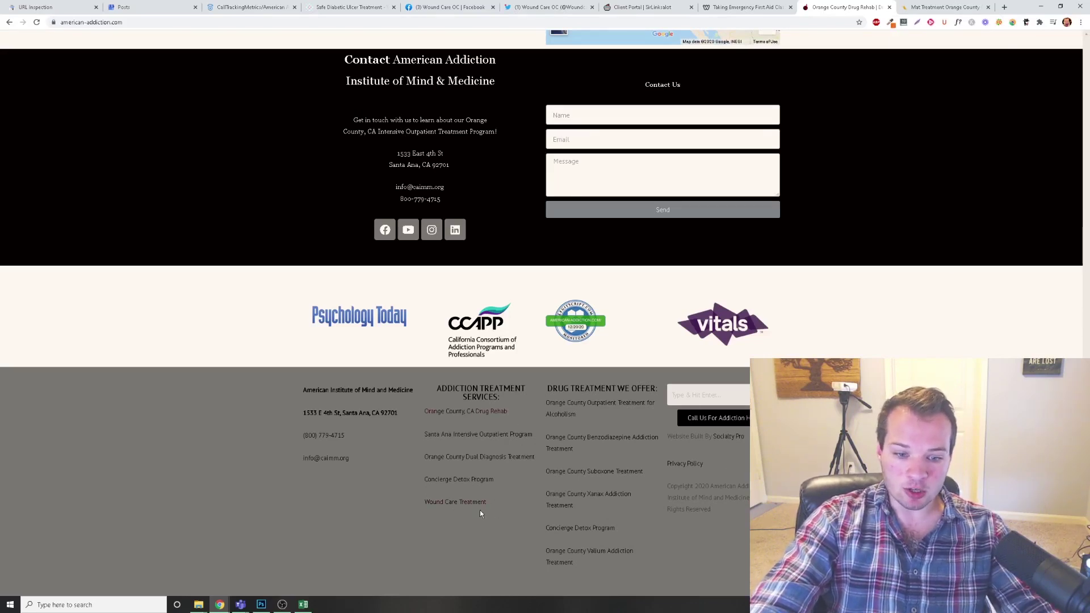
pyautogui.moveTo(493, 505); pyautogui.dragTo(425, 502)
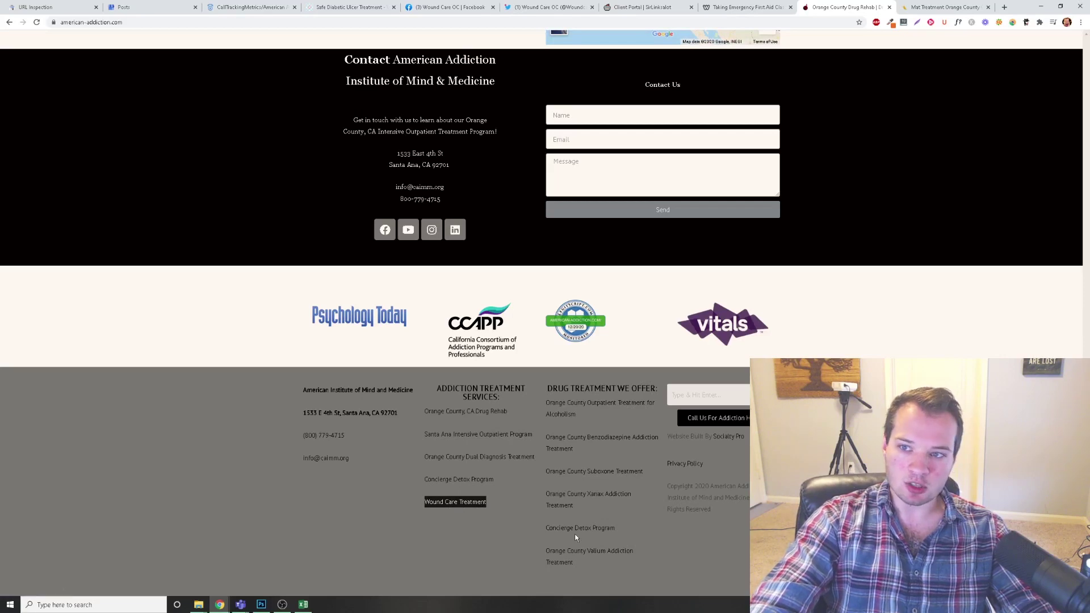
pyautogui.click(938, 7)
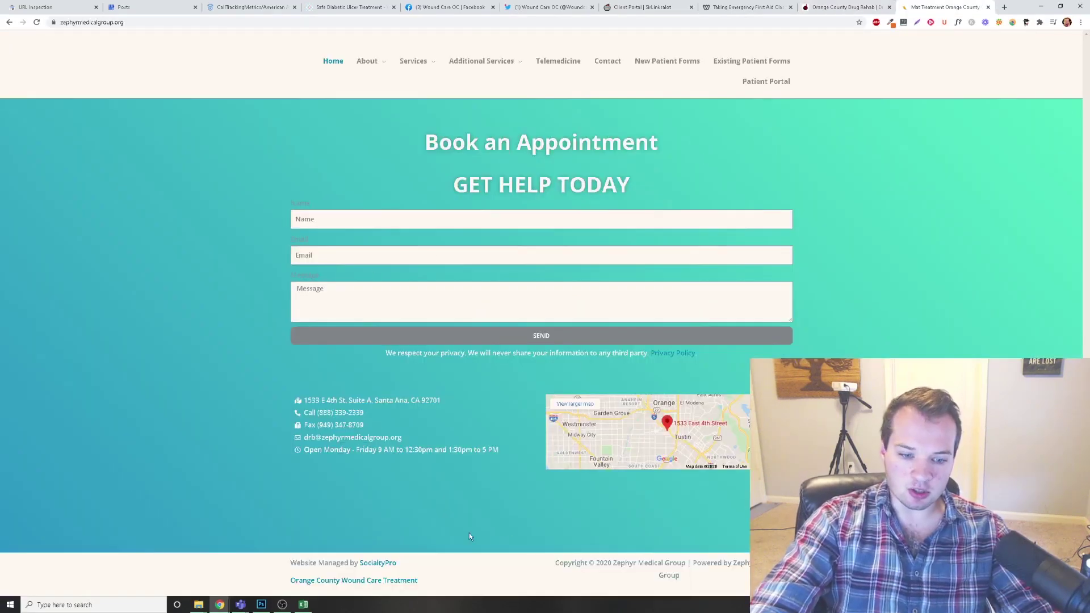
pyautogui.moveTo(418, 586); pyautogui.dragTo(290, 580)
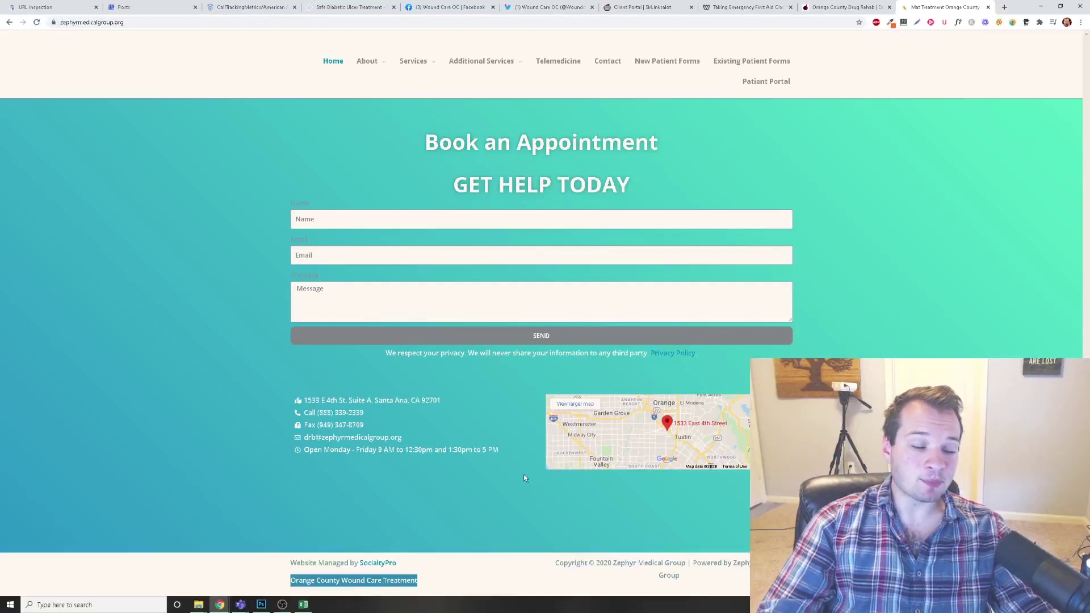
# Switch to the woundcareoc.com tab with Ctrl+4.
pyautogui.hotkey('ctrl', '4')
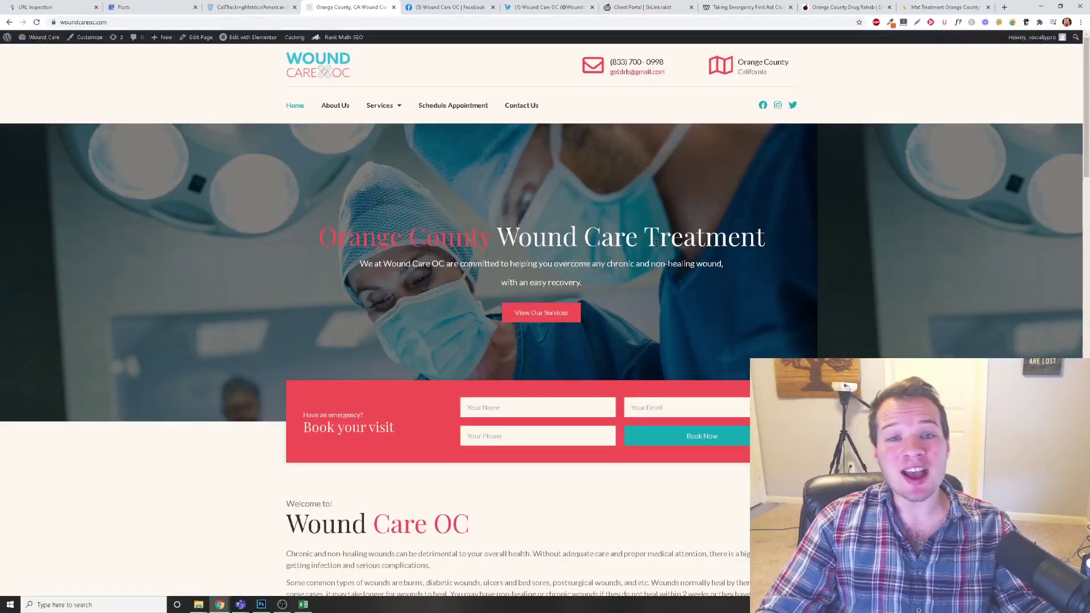